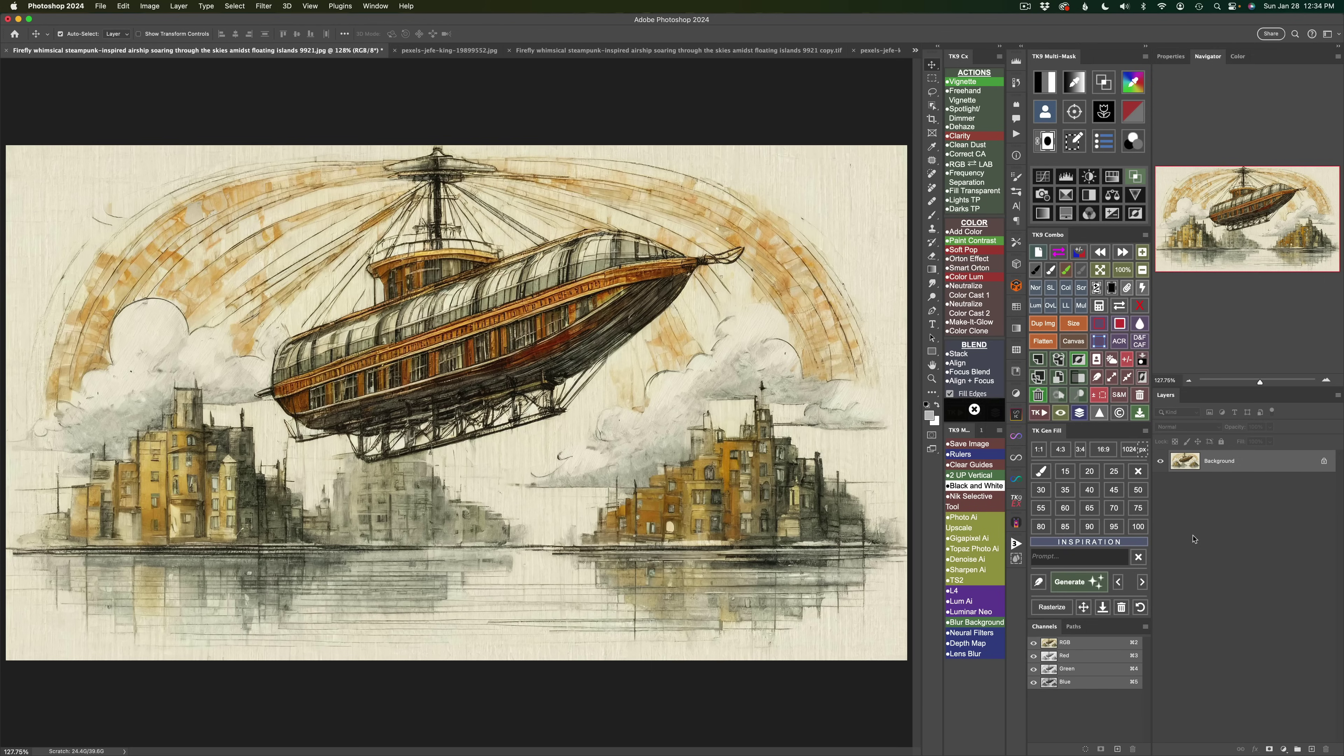
- Switch to the lake-and-tree photo document, then back to the airship illustration
click(417, 307)
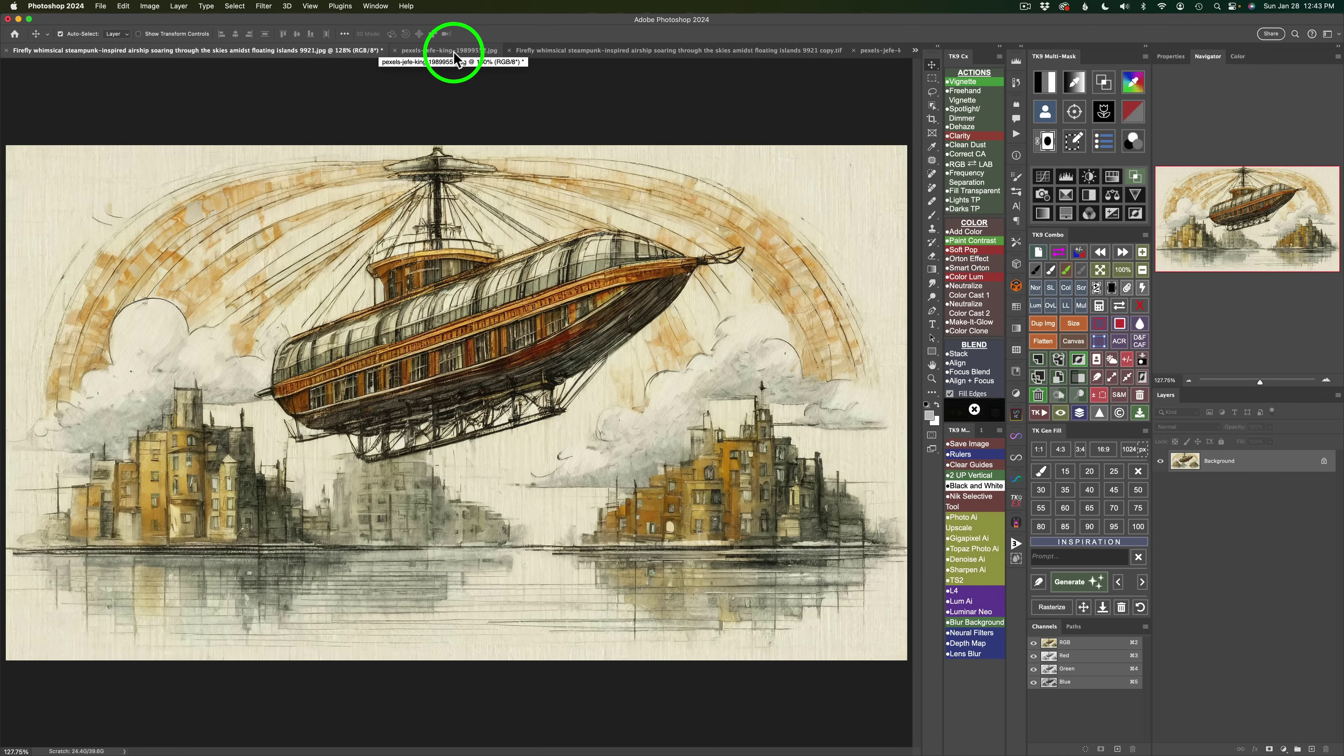
click(457, 54)
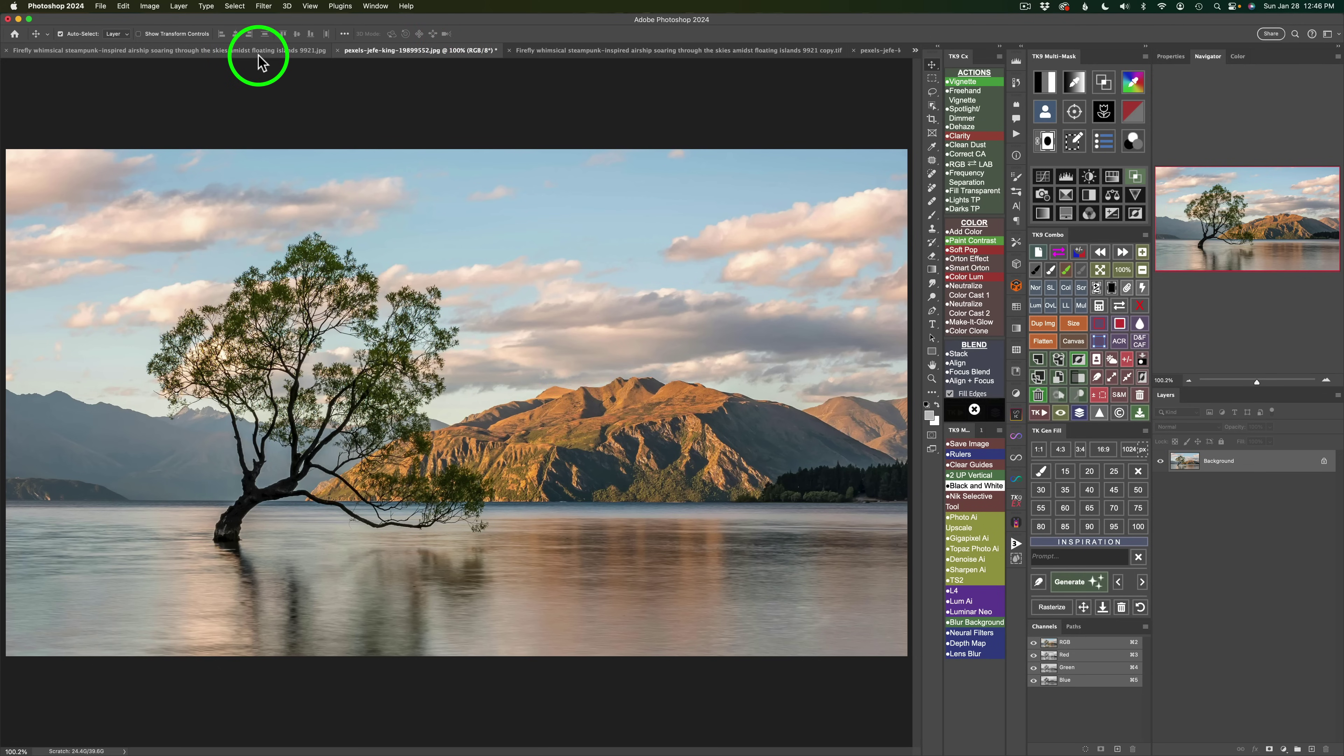
click(253, 51)
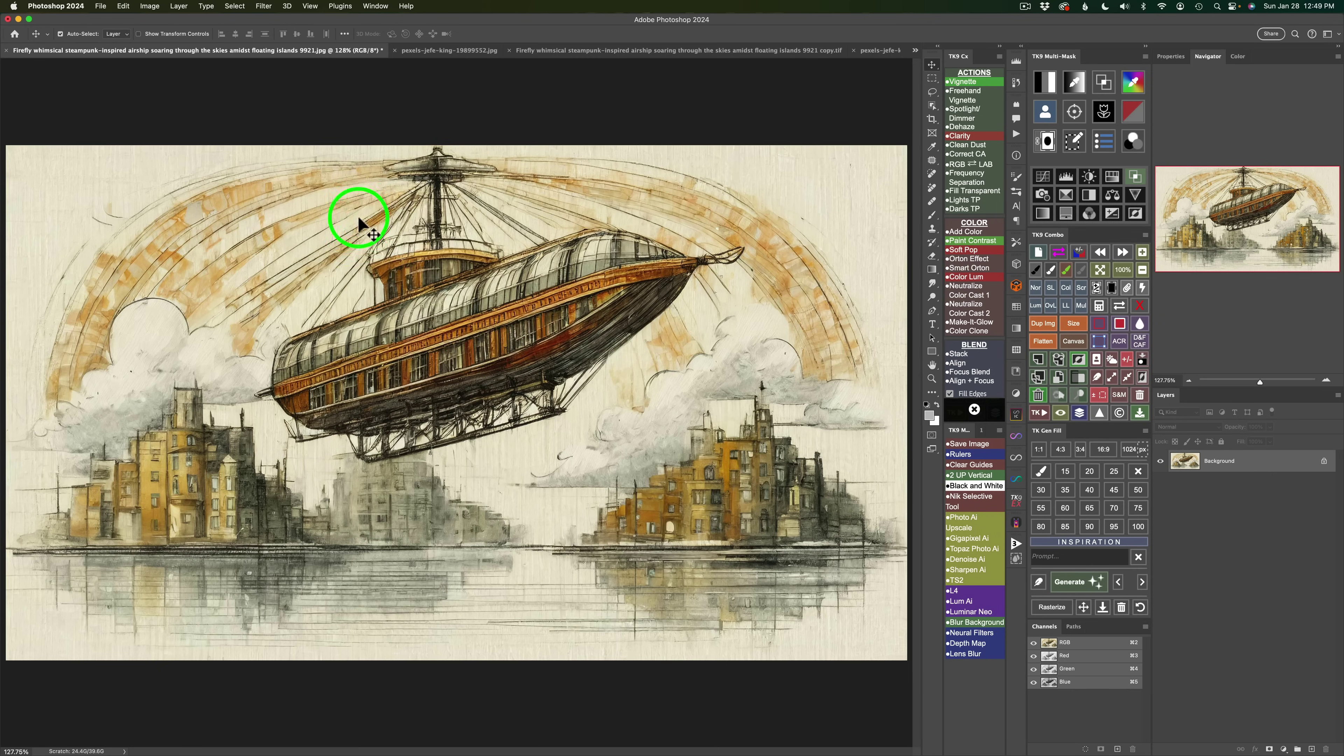
- Send the airship illustration to Topaz Photo AI through File > Automate
click(263, 6)
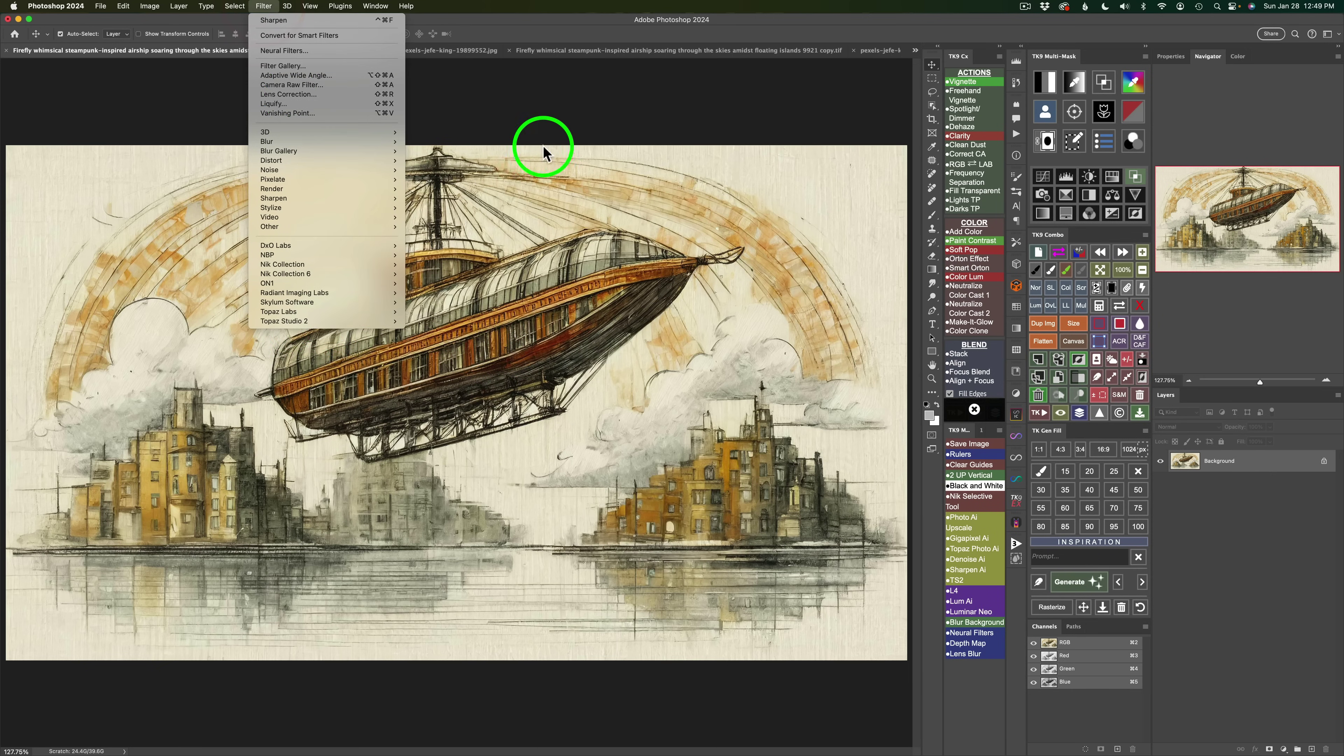
click(562, 100)
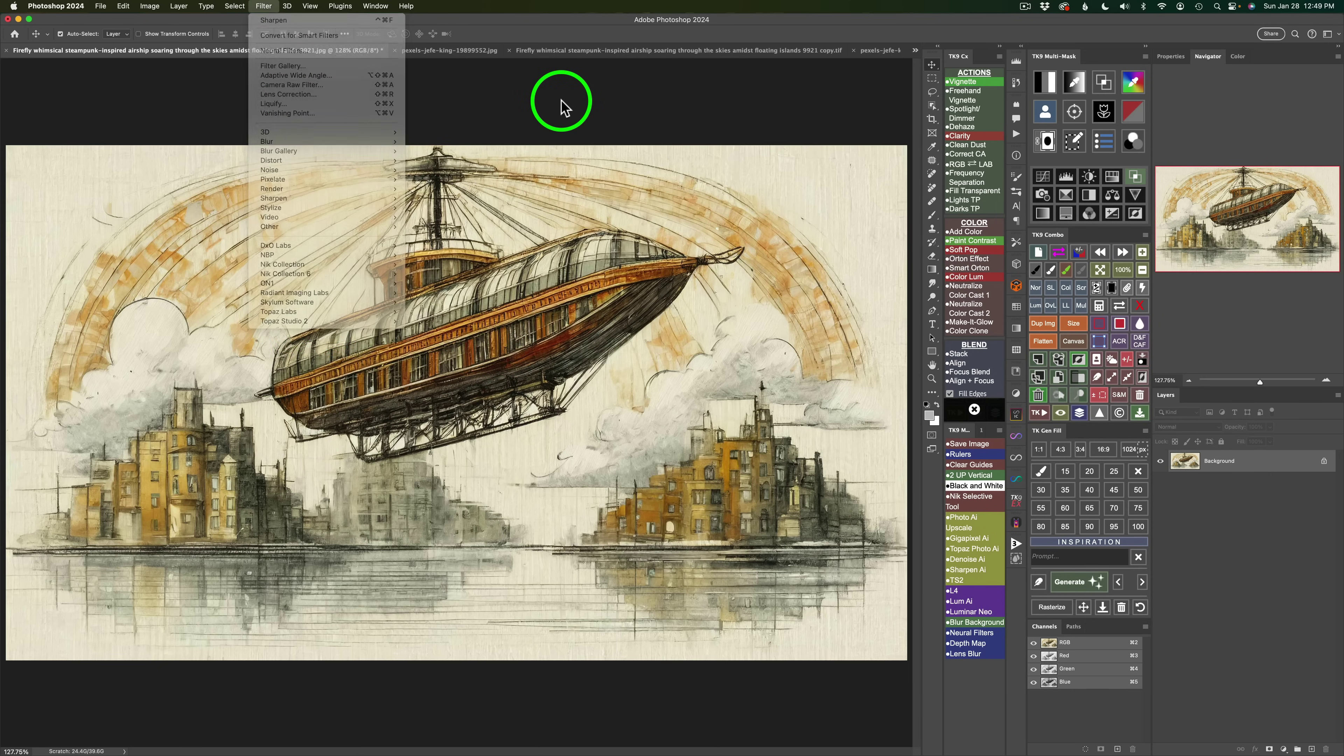
click(101, 6)
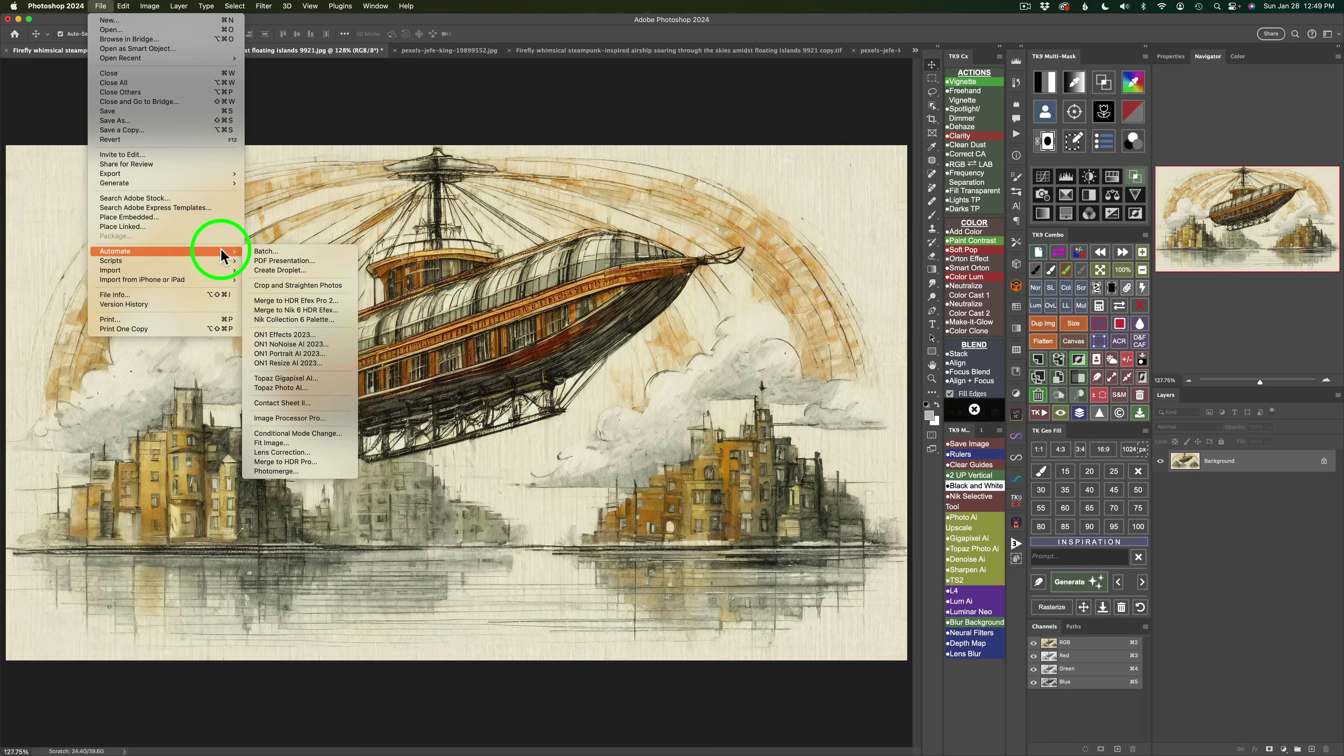
mouse_move(225, 252)
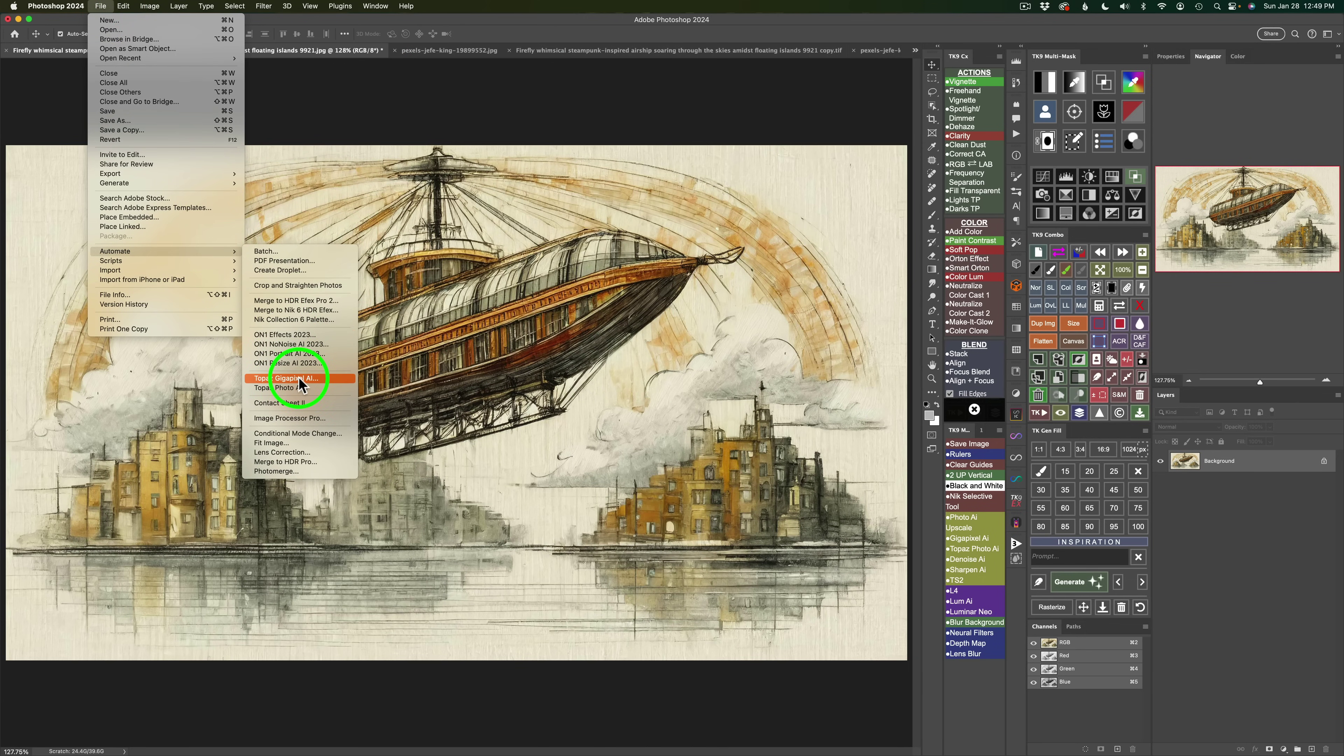
click(298, 396)
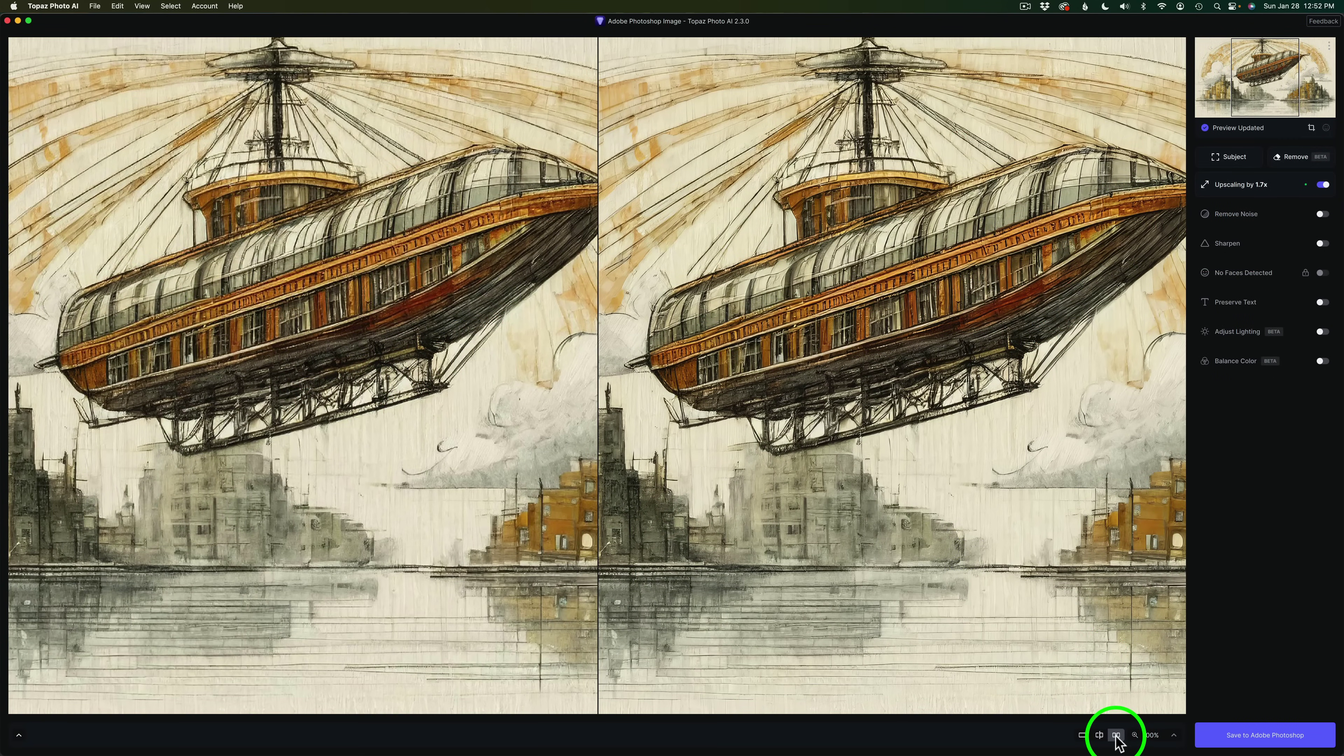
- Set the preview to side-by-side original and 1.7x upscale, and expand the Upscaling options
click(1082, 736)
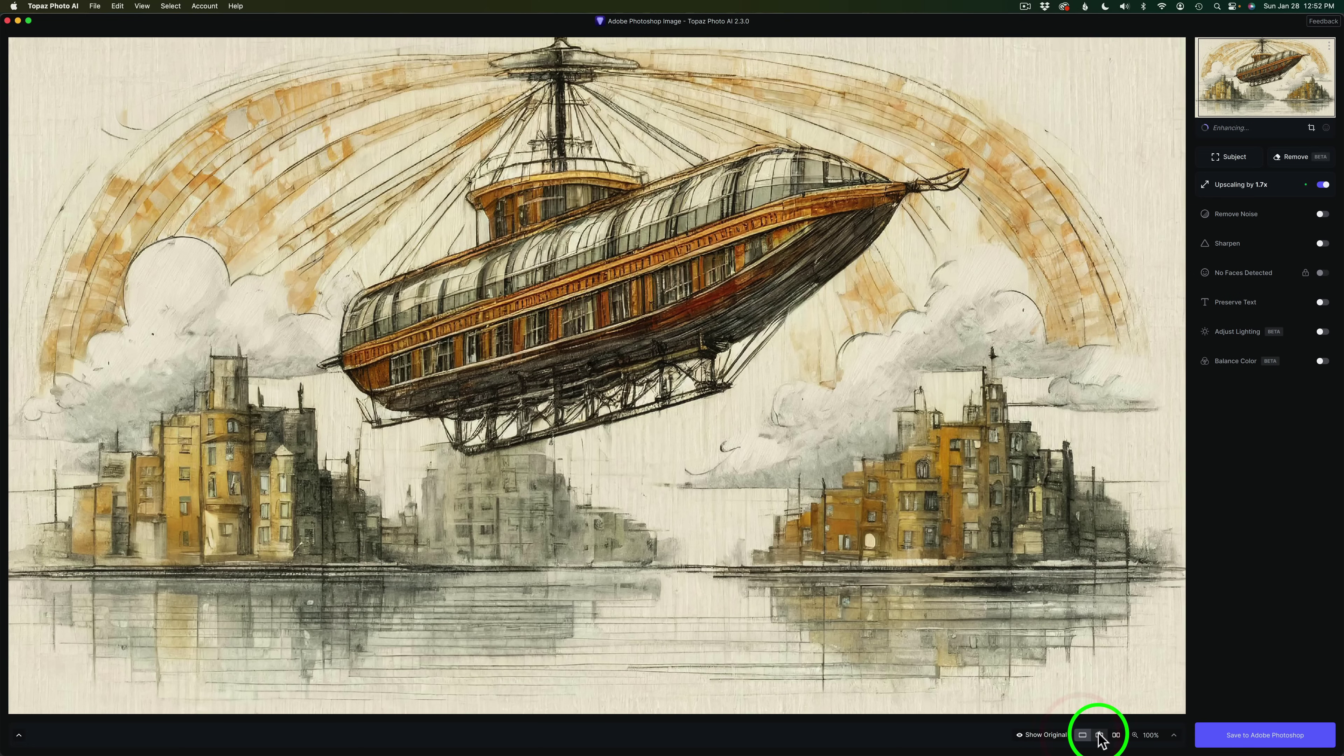
click(1100, 736)
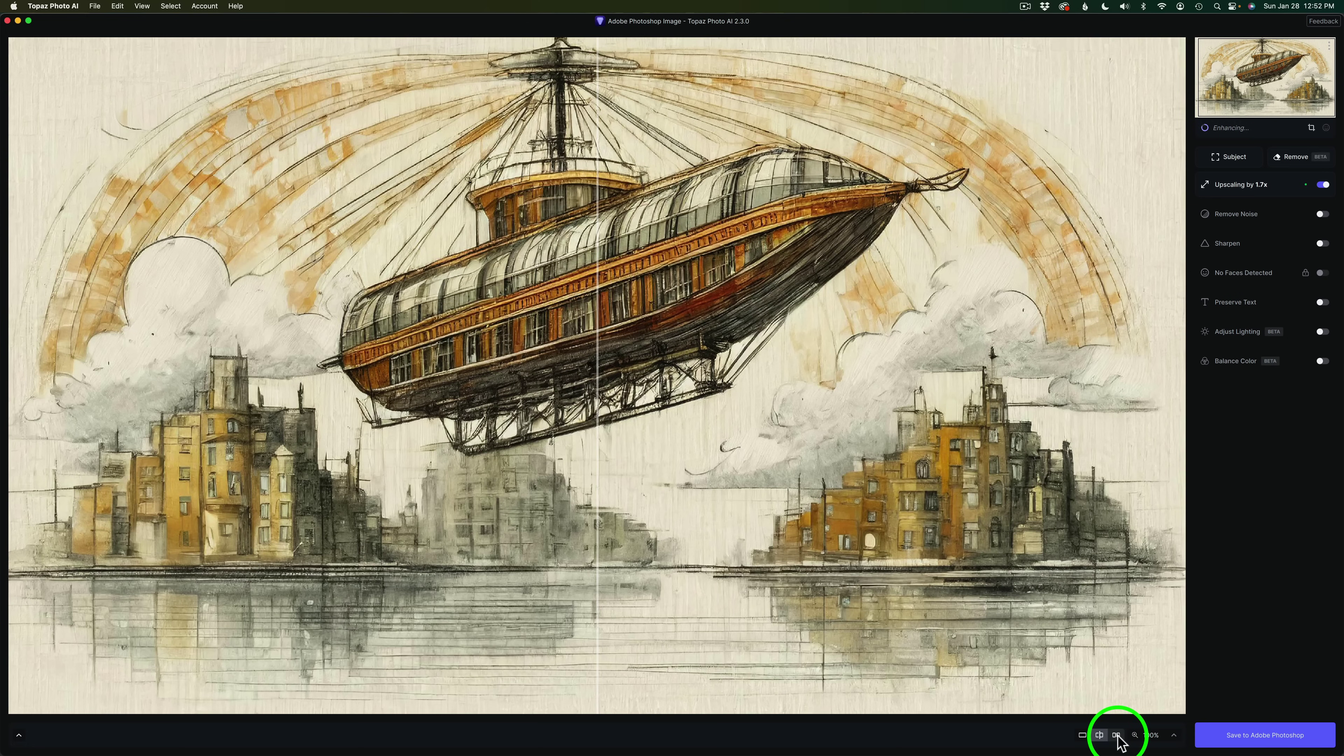
click(1116, 736)
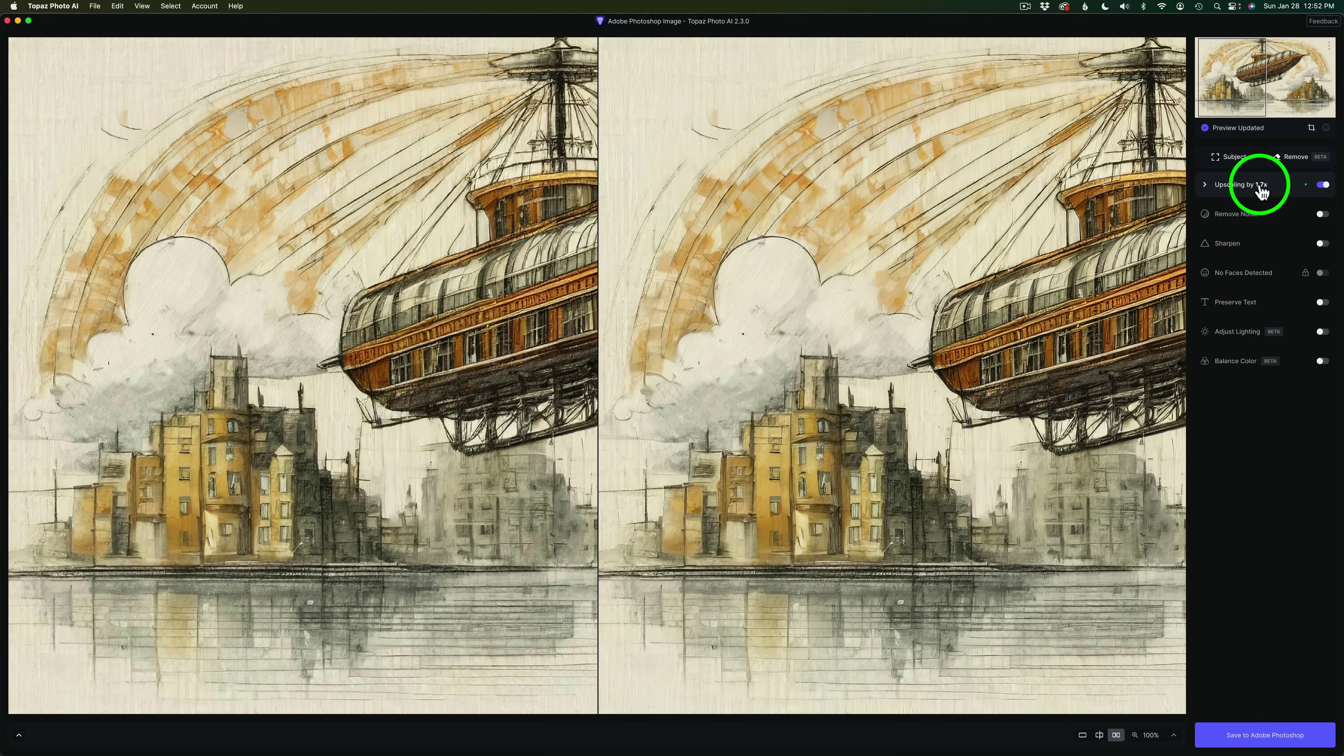
click(1231, 188)
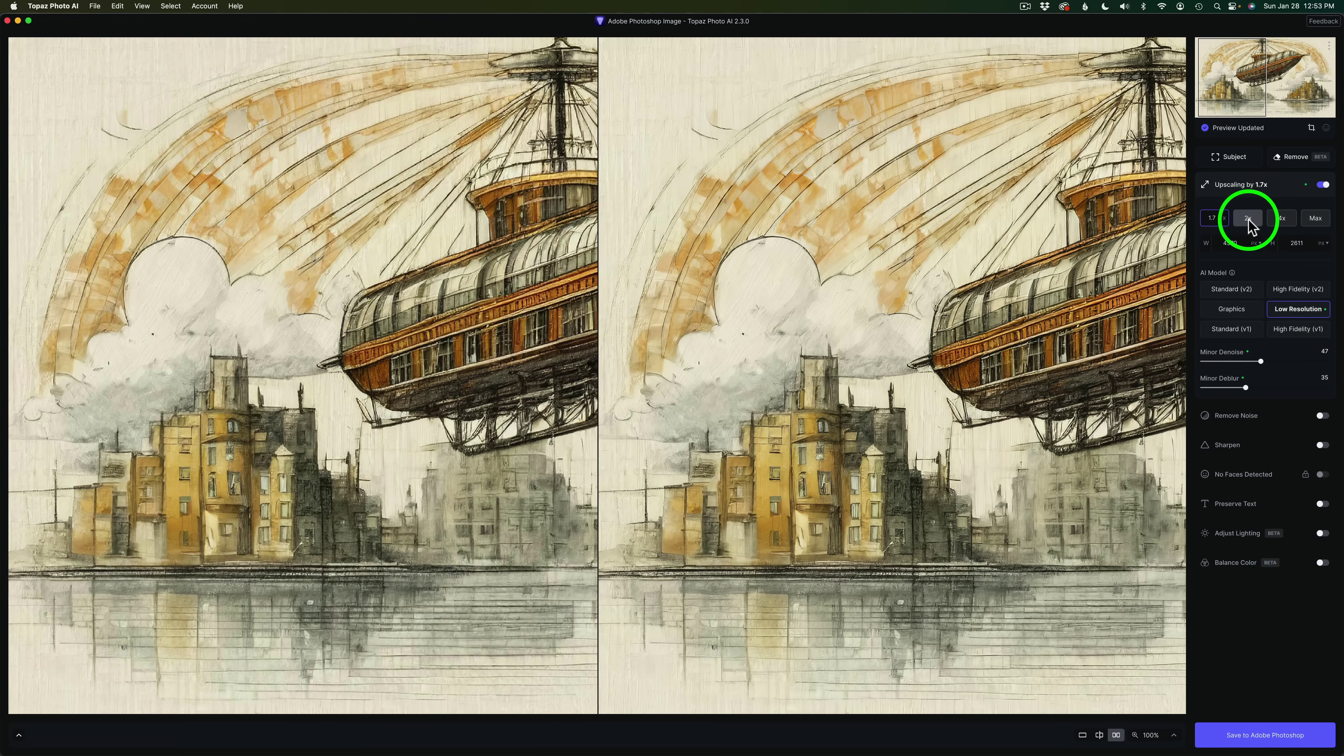
- Set the upscale to 4x for 10752 × 6144 output and zoom the previews to 200%
click(1285, 217)
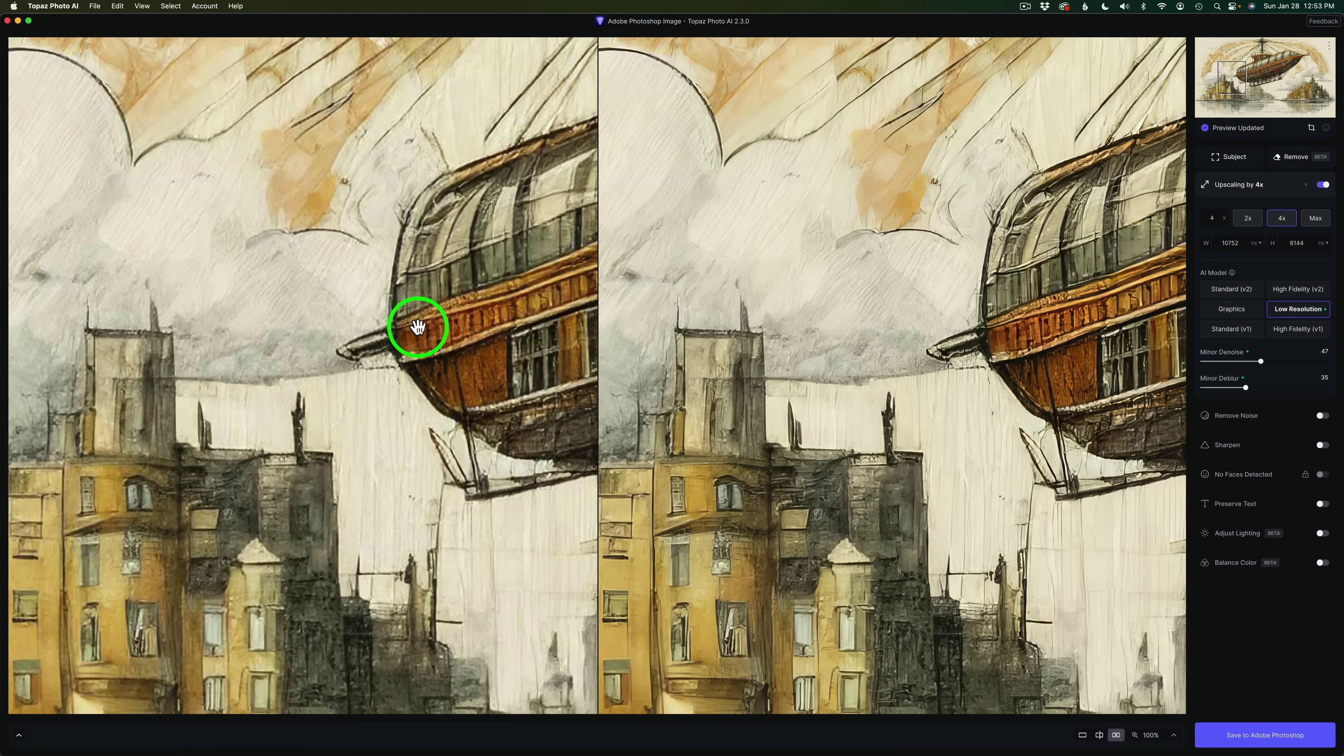
click(1174, 740)
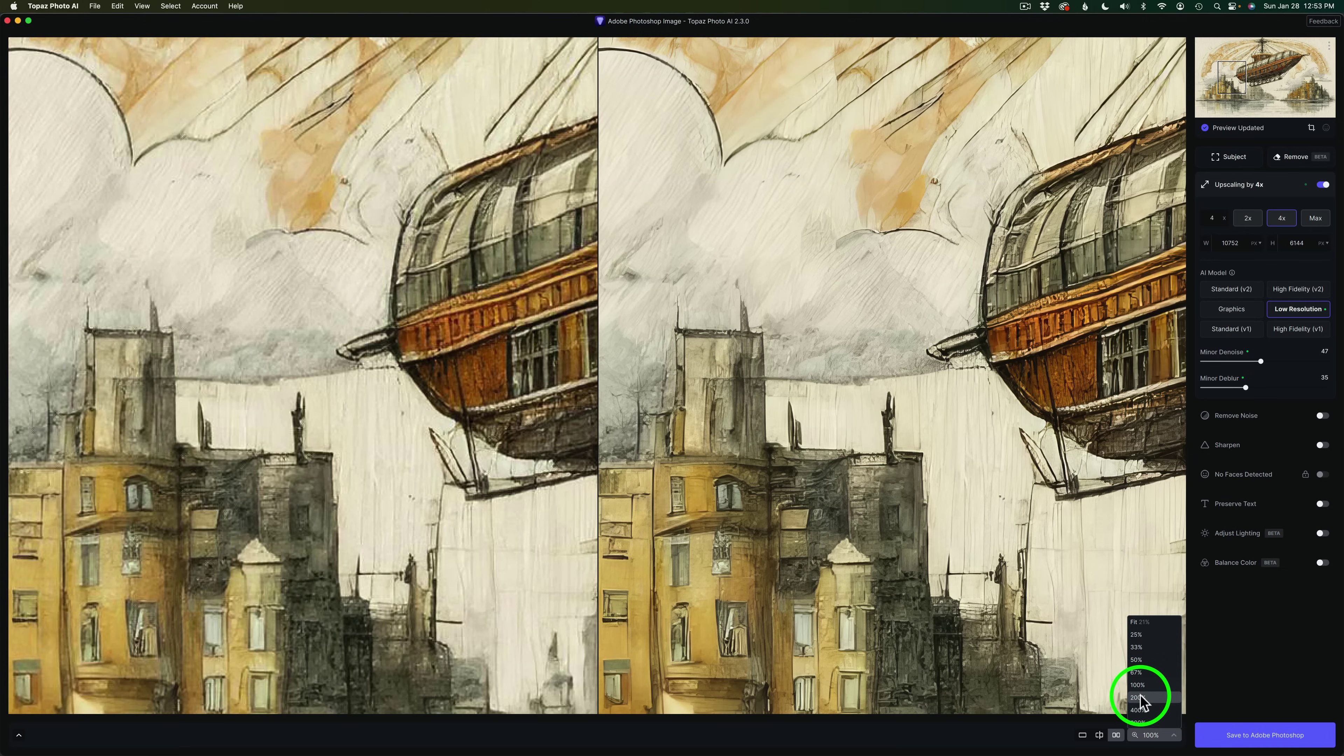
click(1138, 698)
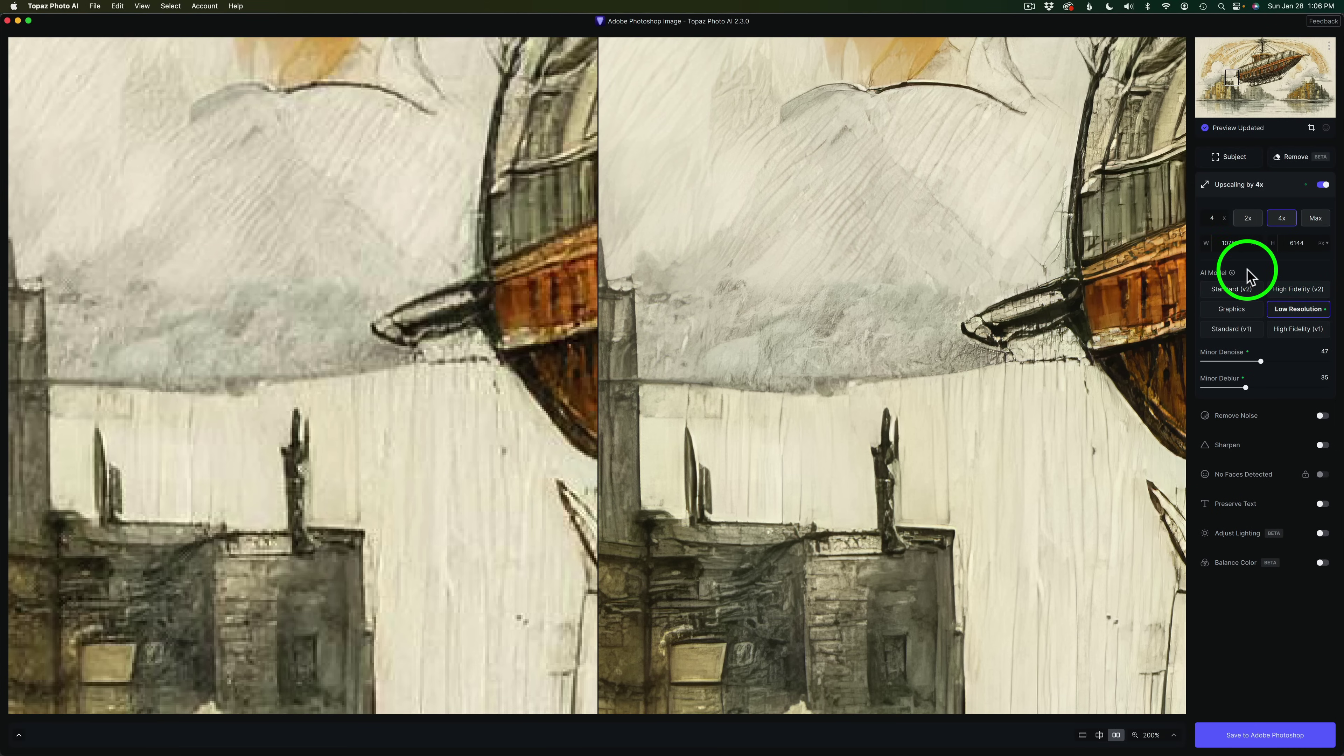
mouse_move(1233, 272)
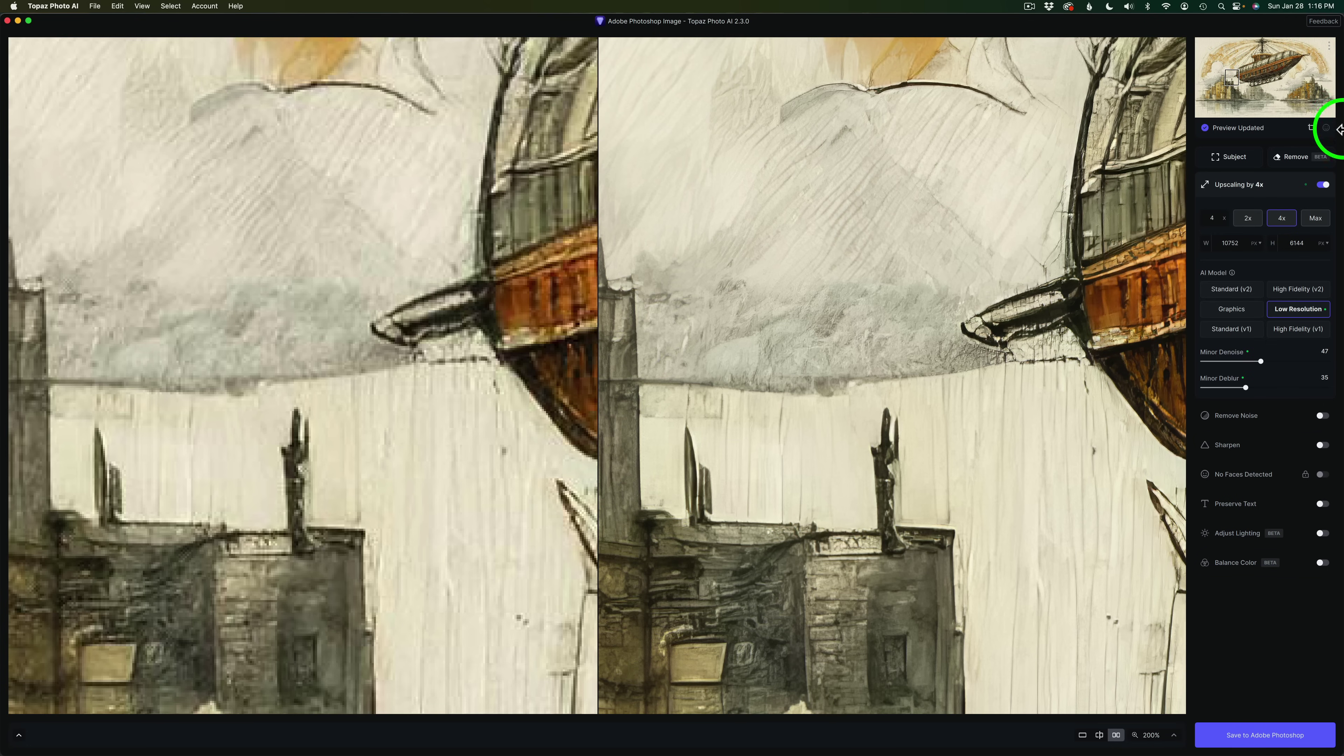
drag(1234, 77, 1270, 82)
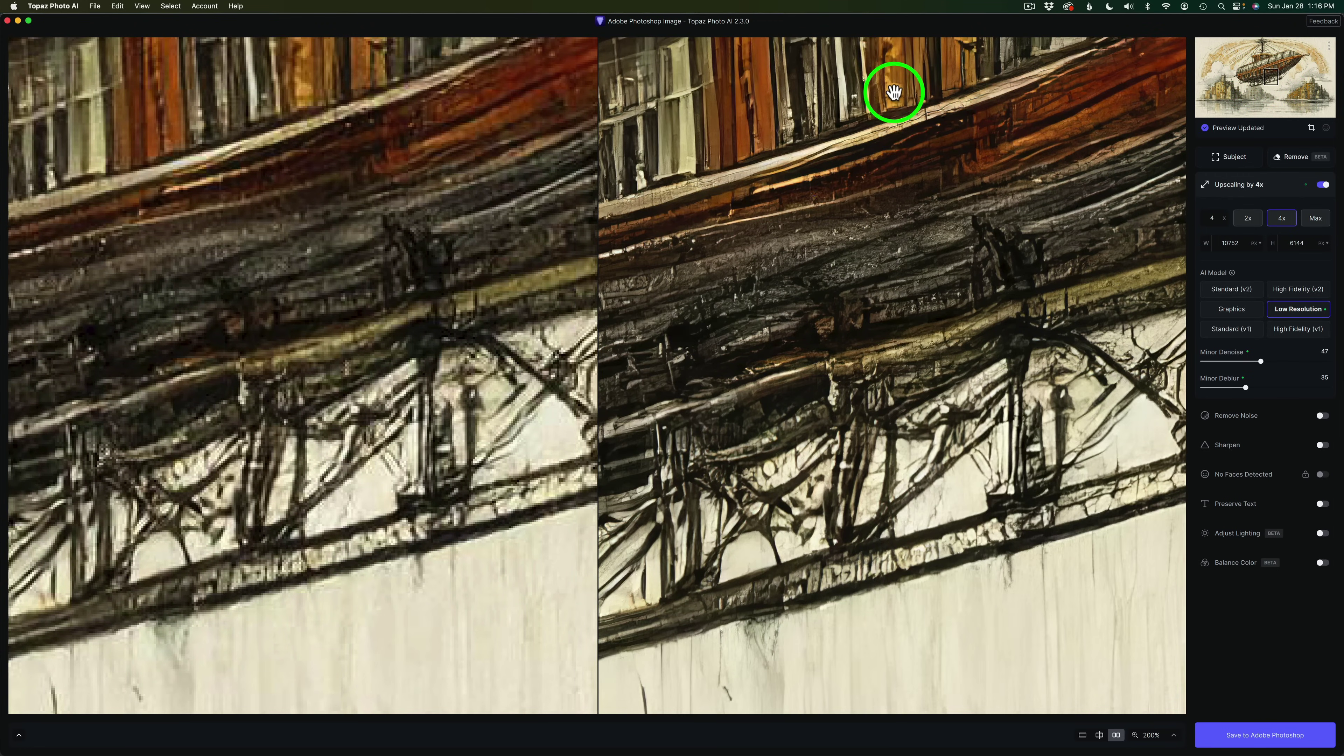
- Pan to the ship's roof windows and compare AI models, settling on Standard (v2)
click(862, 92)
drag(863, 92, 999, 351)
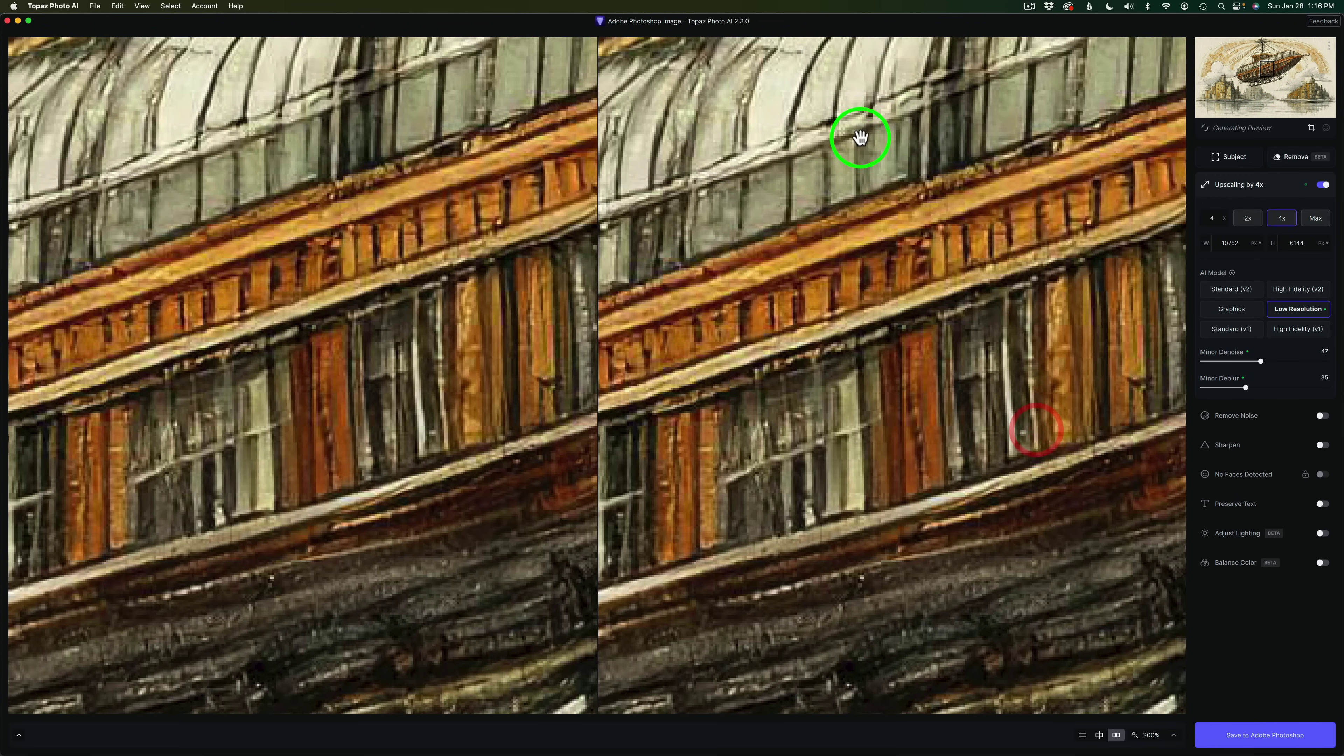
drag(861, 135, 955, 321)
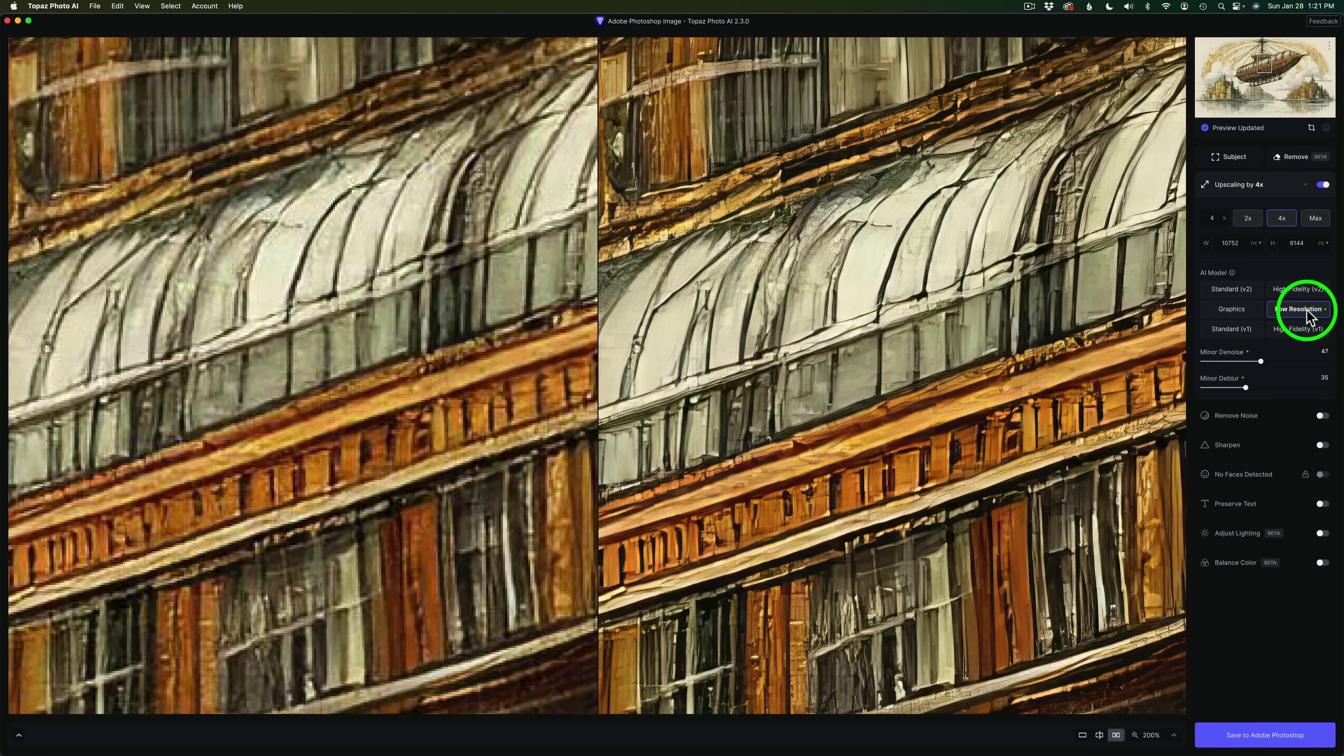
click(1229, 288)
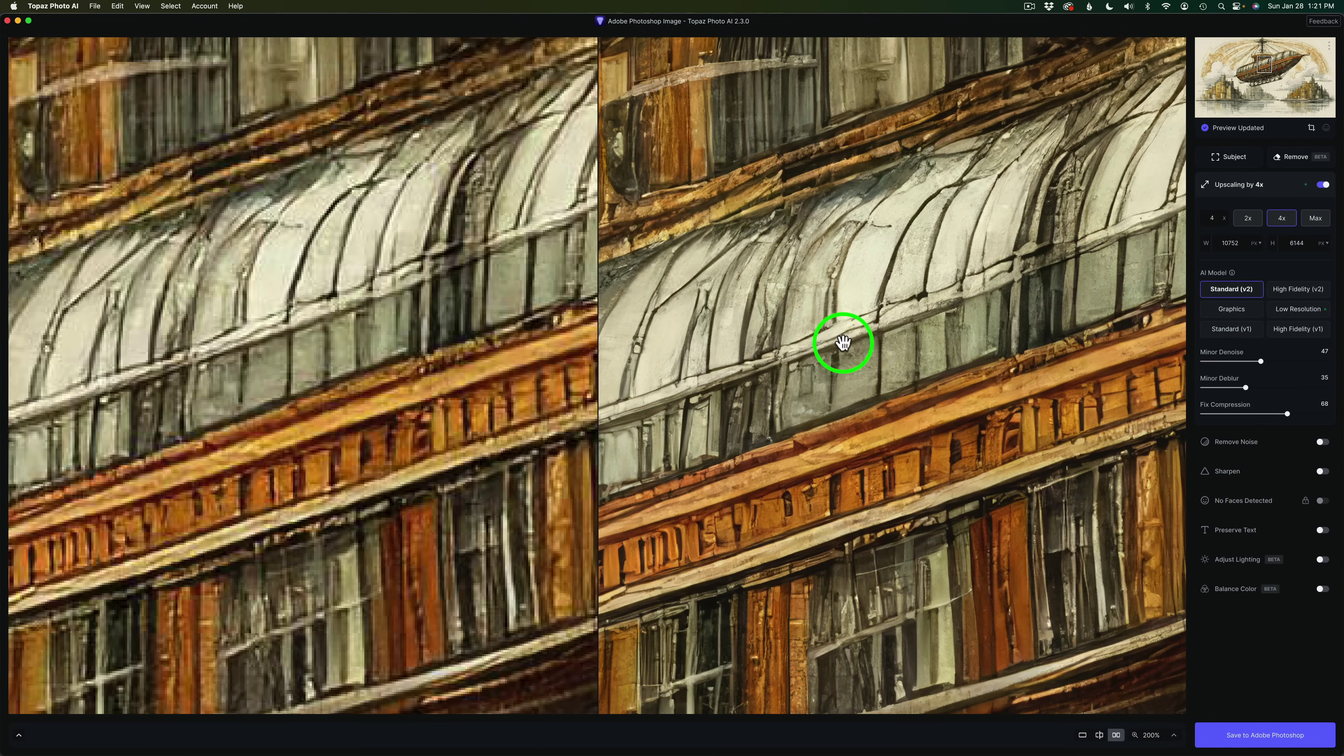
click(1303, 308)
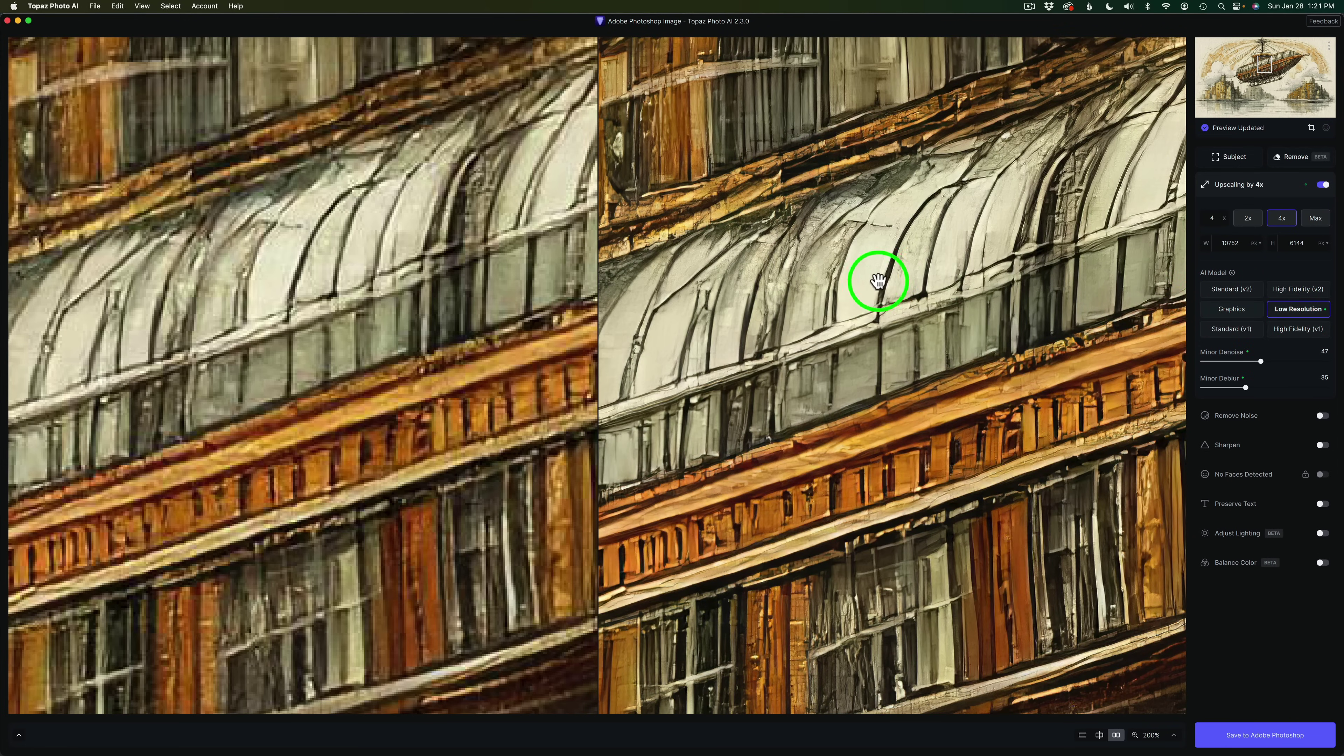
click(1240, 290)
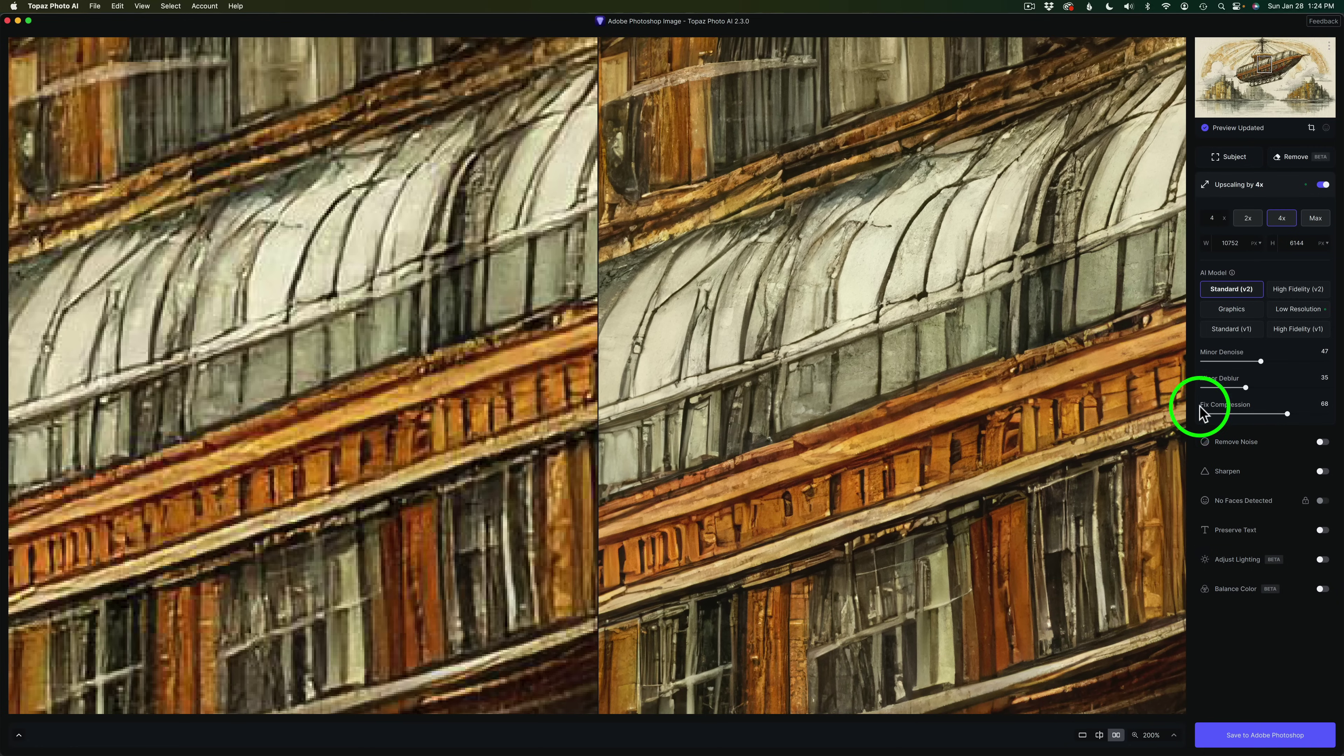
- Zoom the side-by-side airship previews from 200% back to 100%
click(1172, 735)
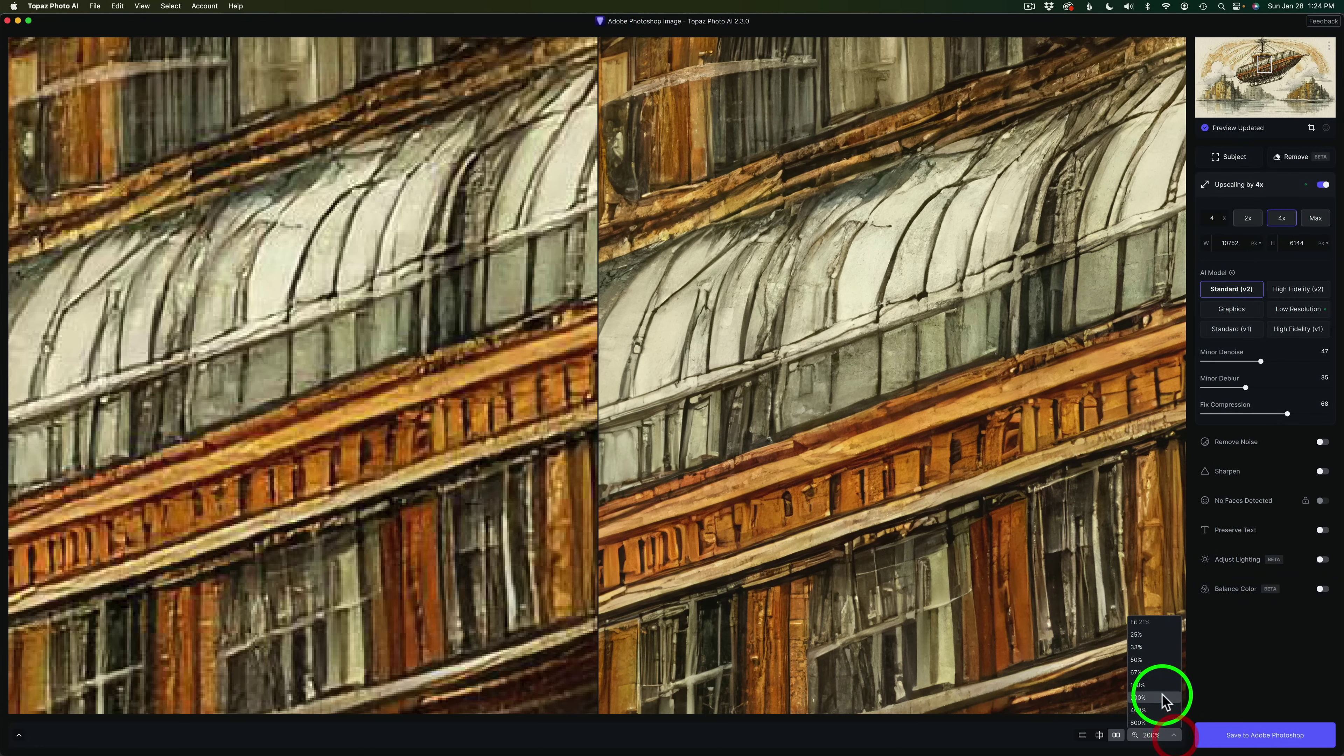
click(1144, 685)
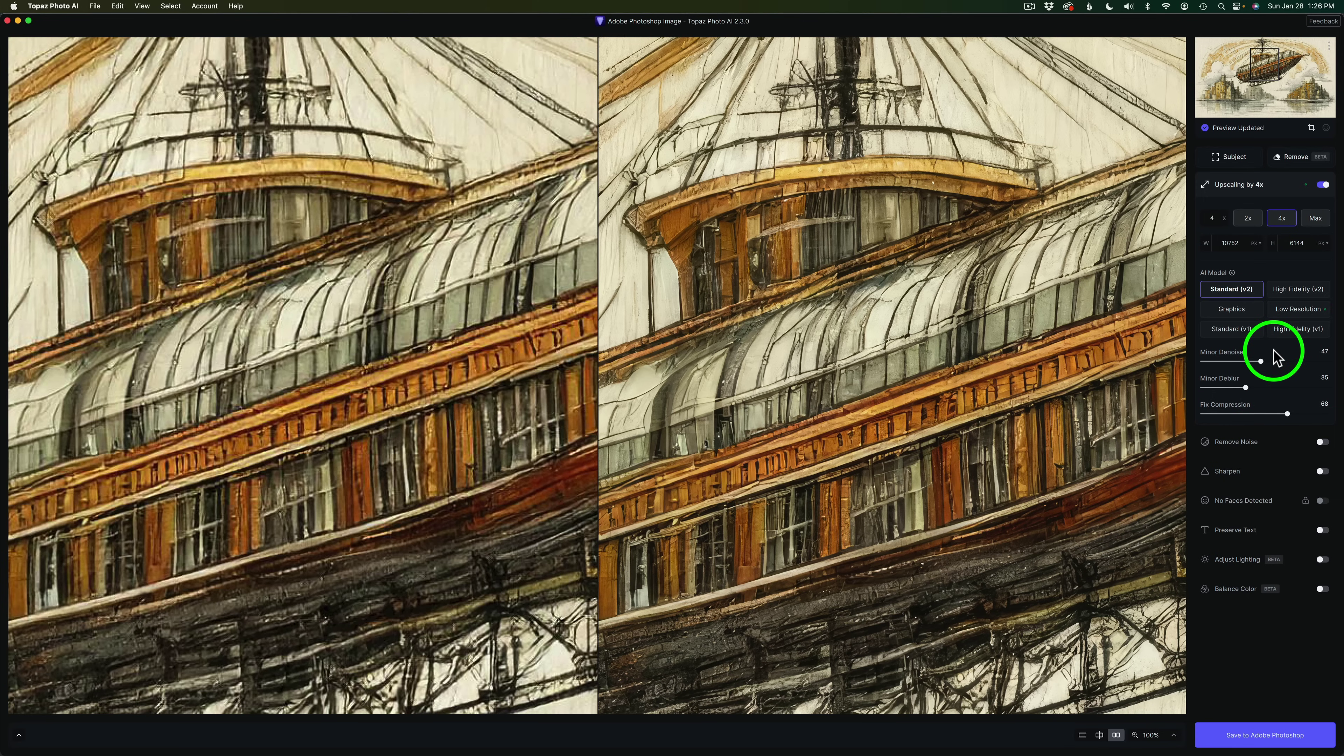
- Save the 4x Standard (v2) airship upscale back to Adobe Photoshop
click(1264, 742)
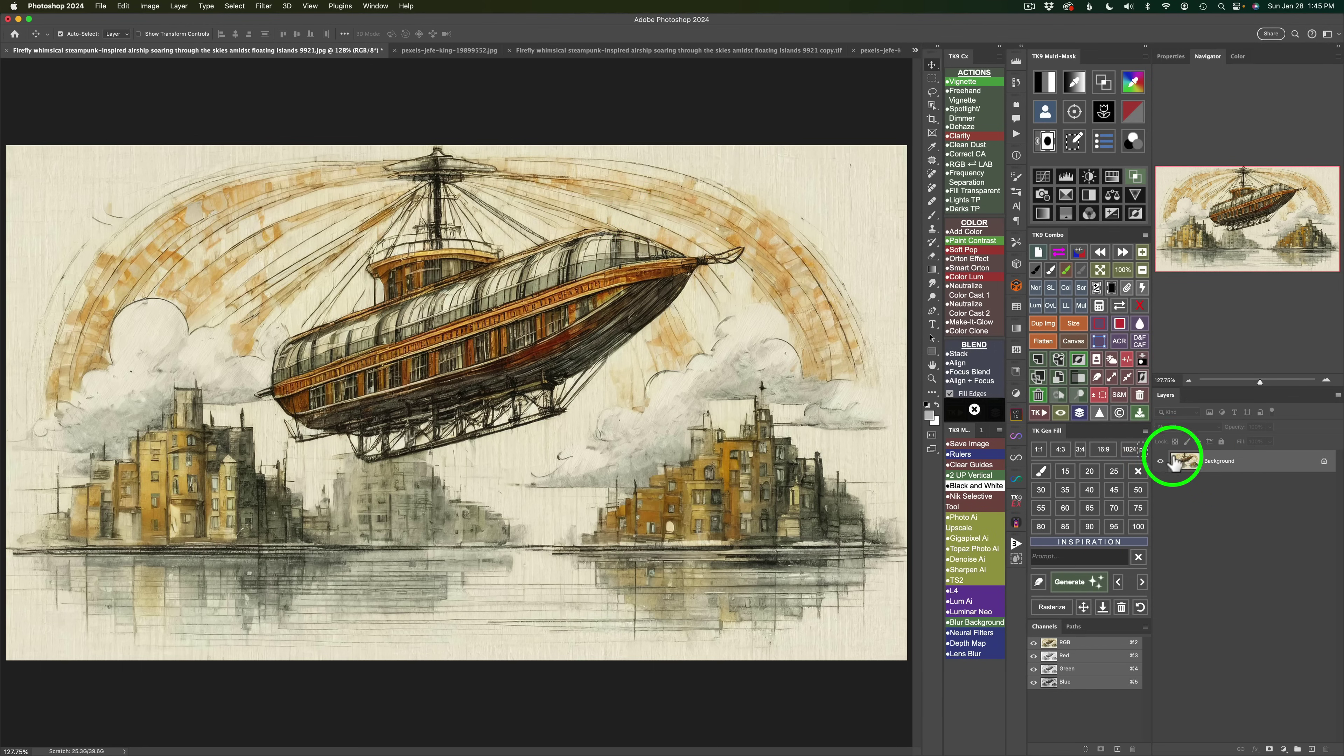
click(102, 7)
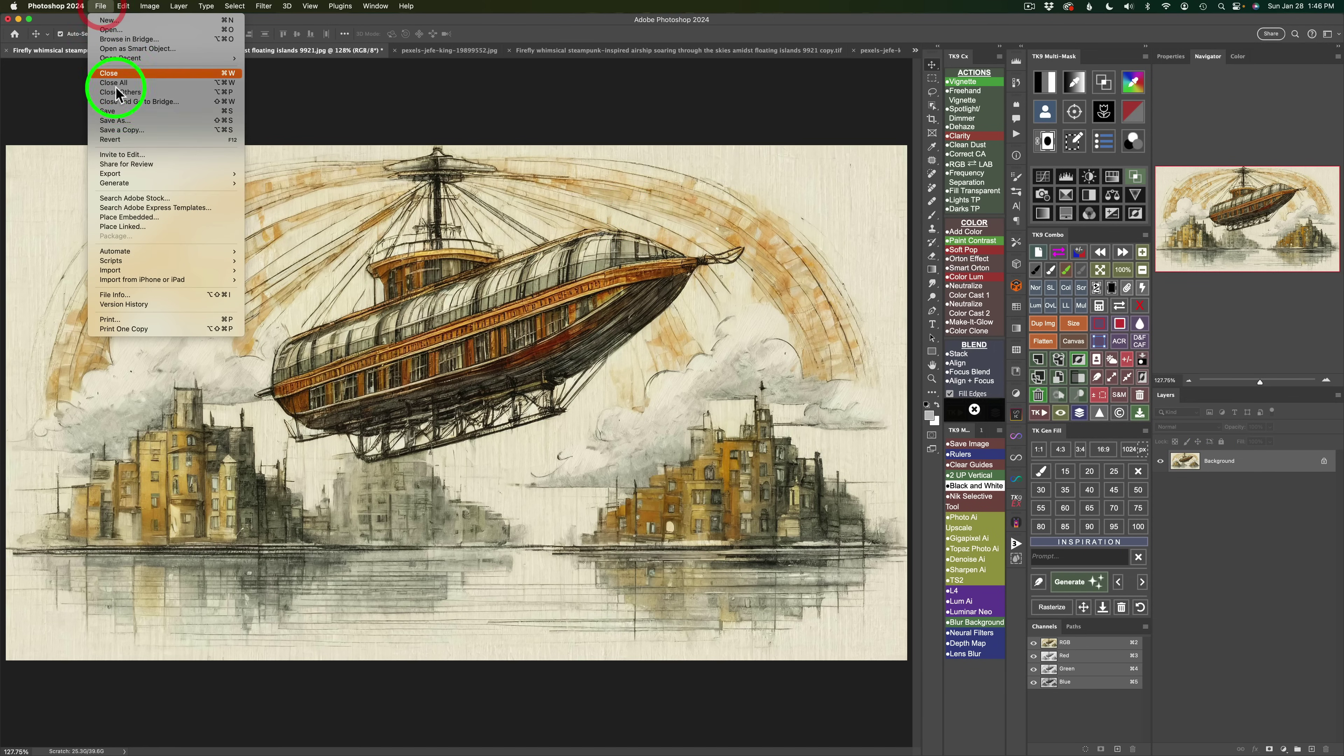
mouse_move(219, 252)
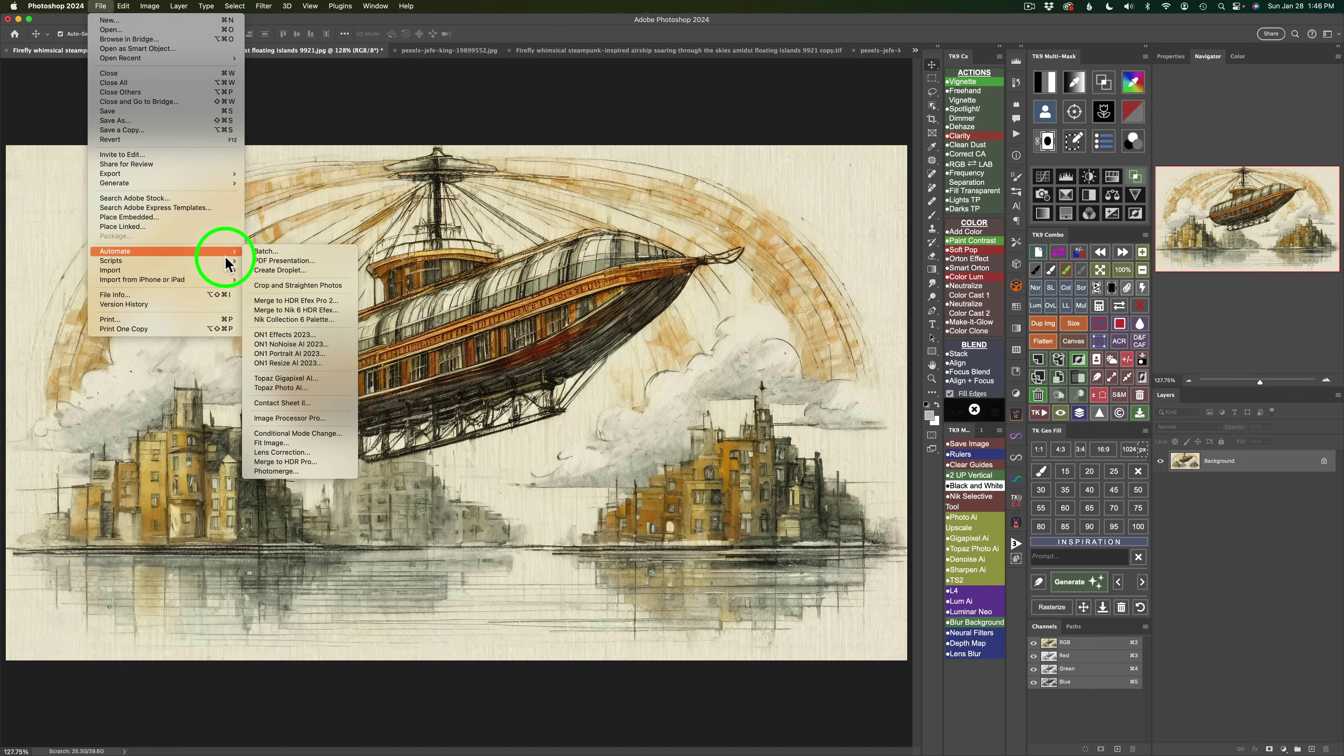
- Open the airship image in Topaz Gigapixel AI through File > Automate
click(298, 380)
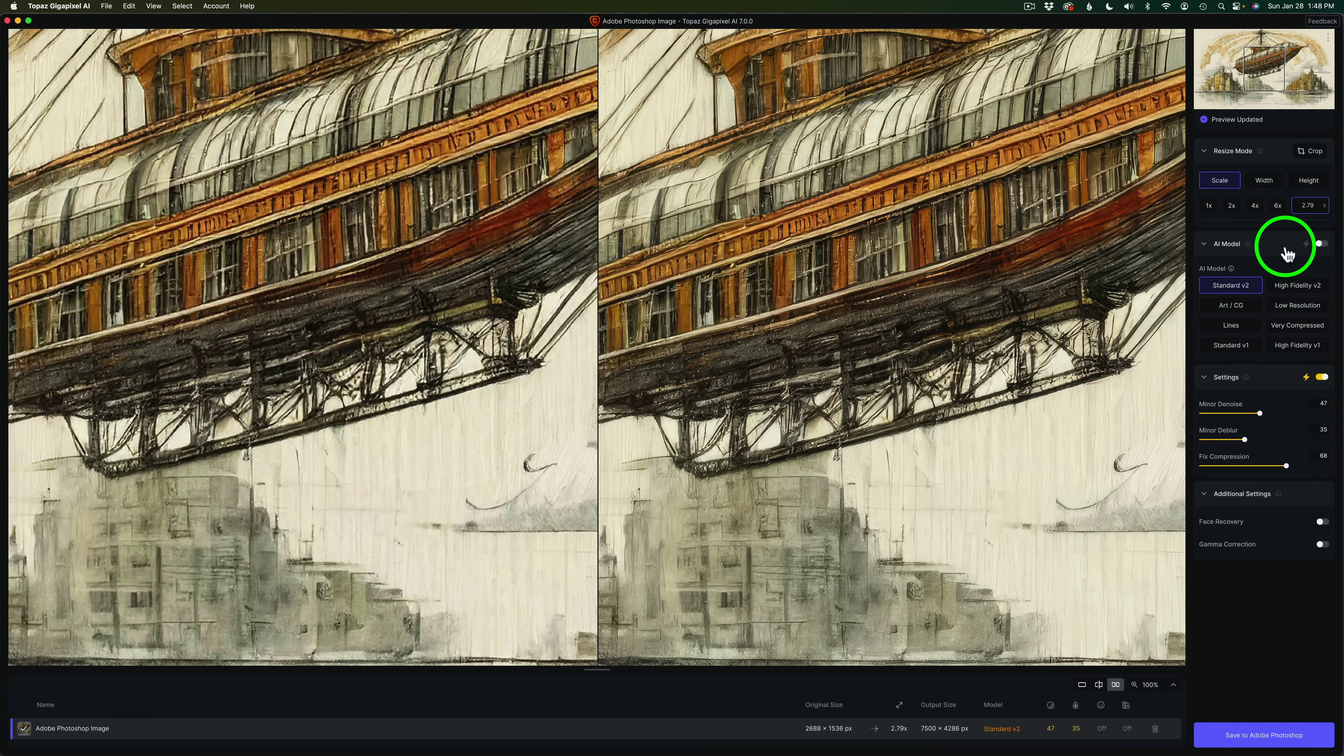
click(1318, 244)
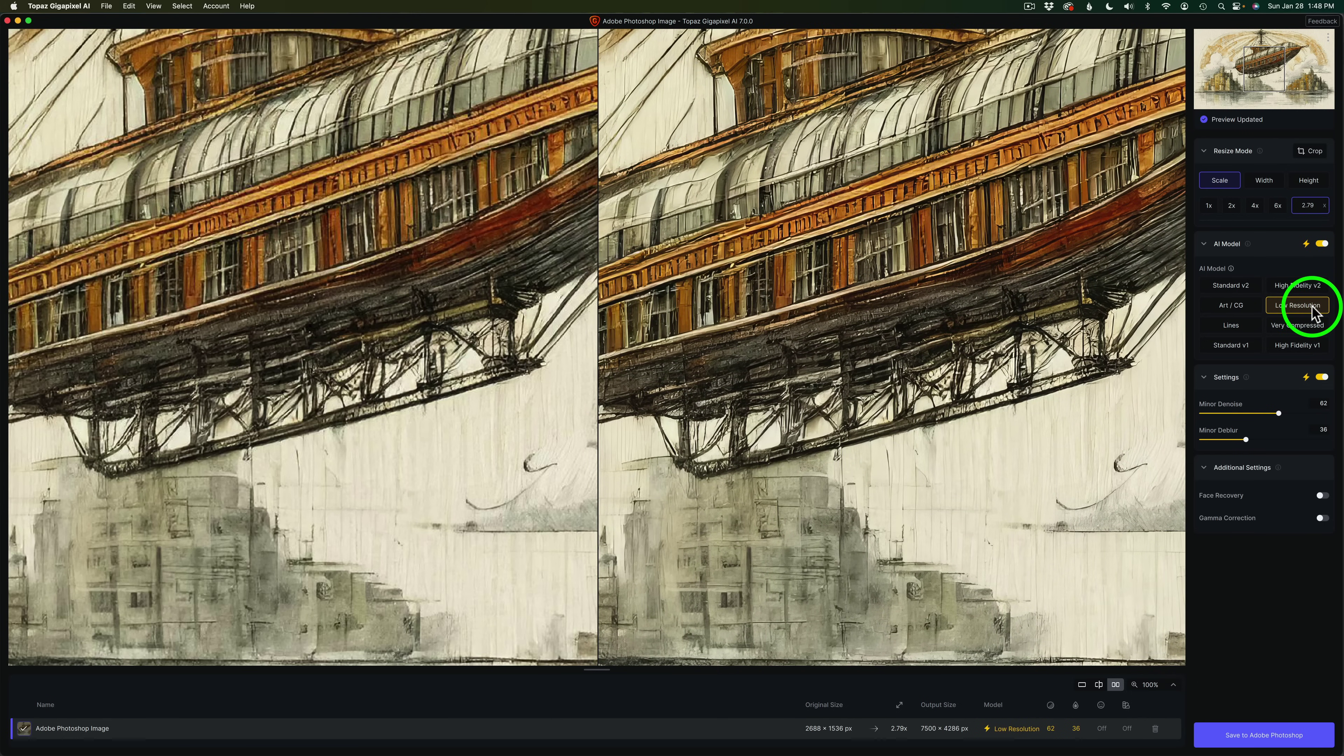
click(1240, 291)
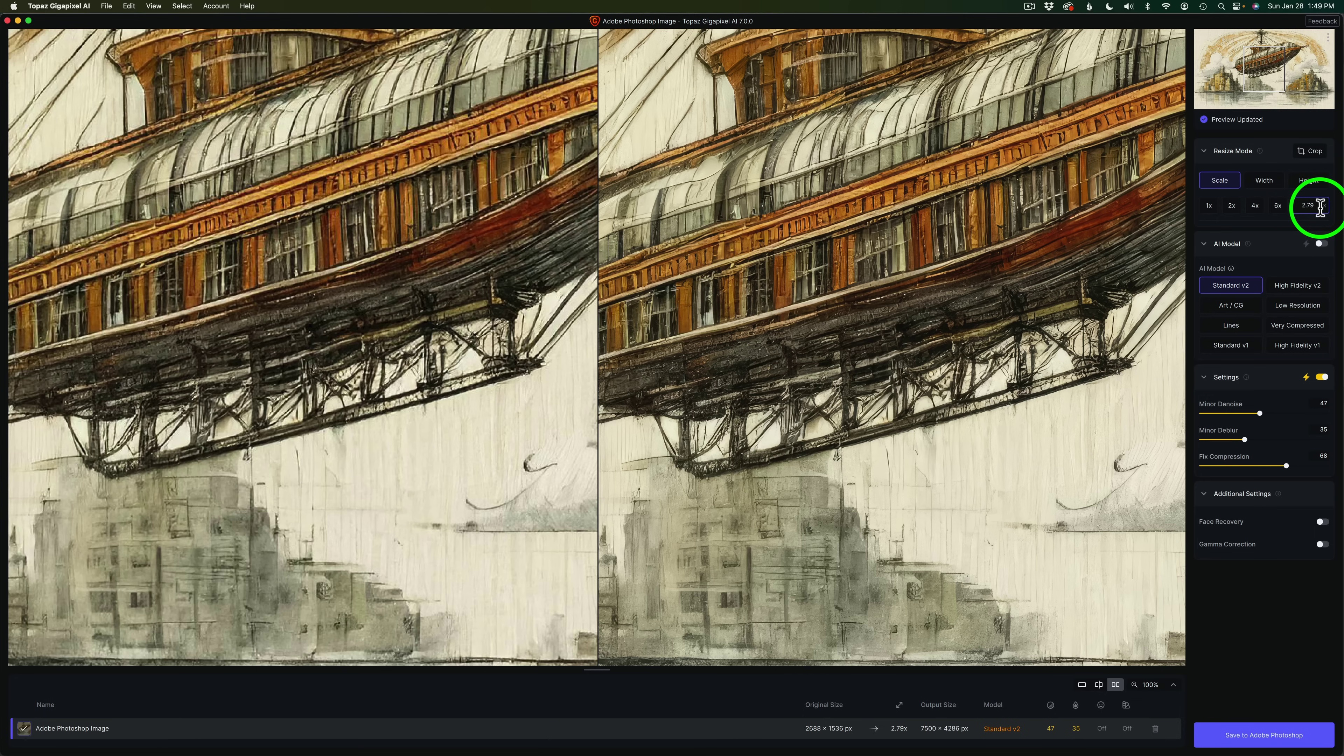
- Change the Gigapixel scale from 2.79x to 4x for a 10752 × 6144 px output
click(1257, 206)
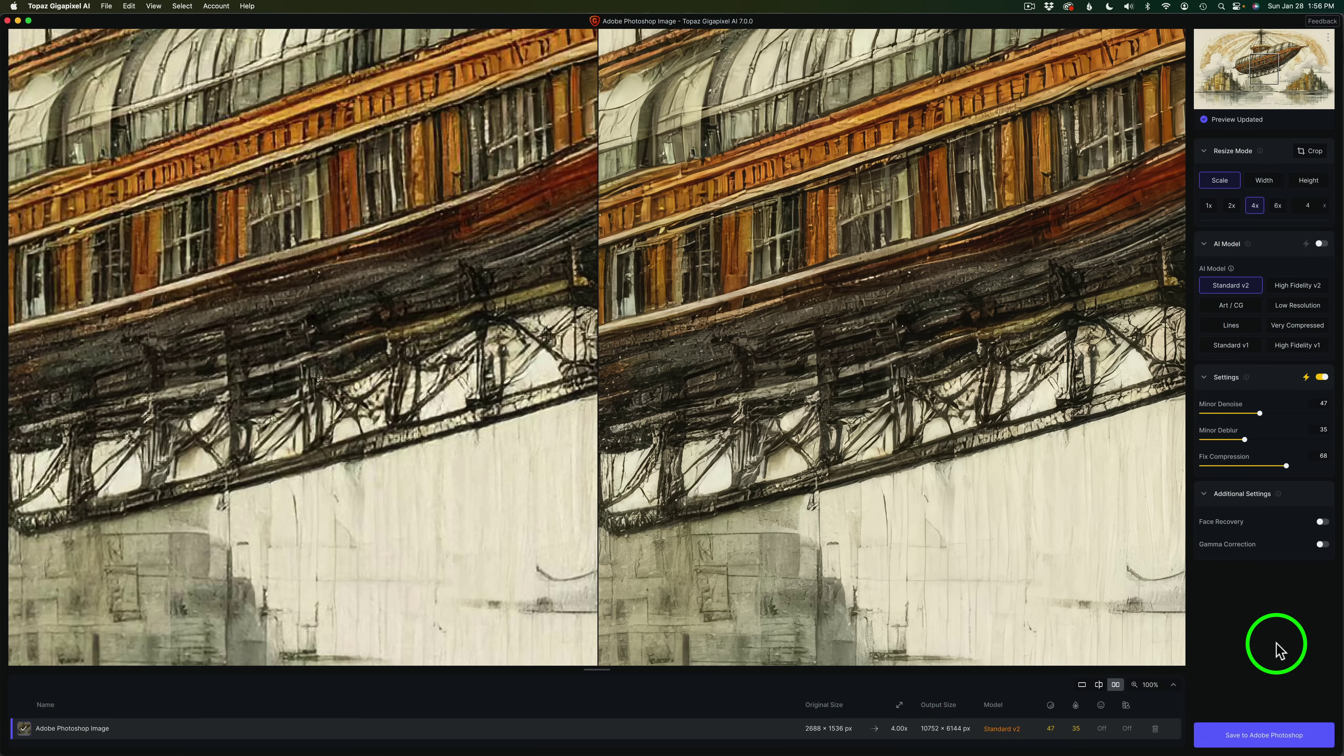
- Save the Gigapixel upscale to Photoshop as a new layer and hide the Group 1 overlay
click(1277, 736)
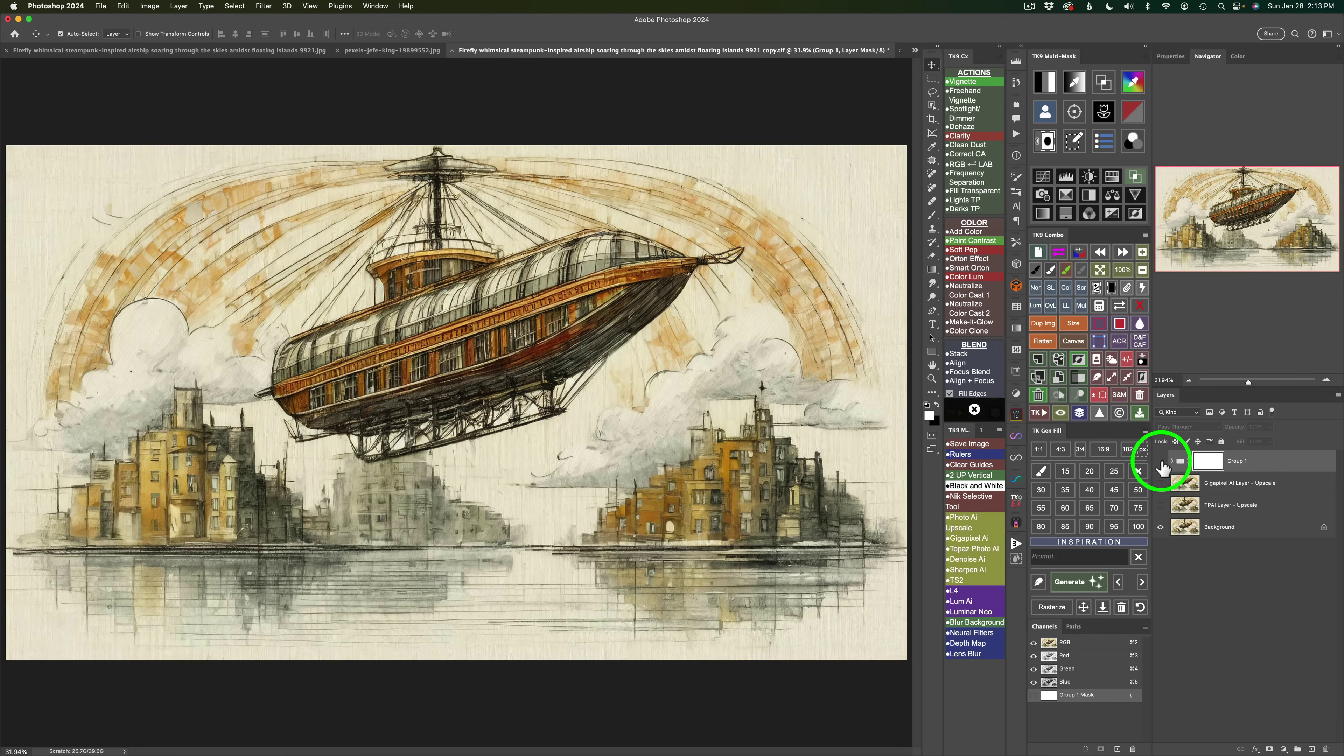
click(1160, 461)
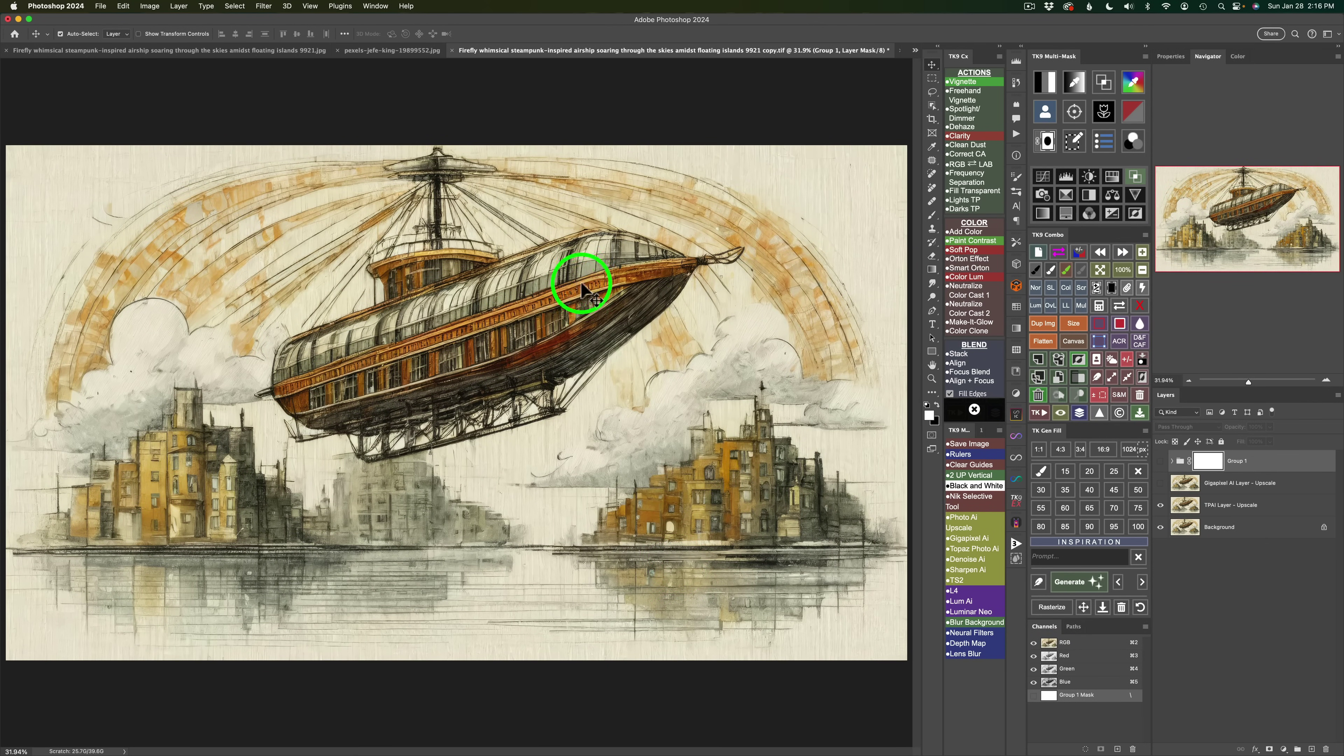
- View the airship at 100%, pan down to the town buildings, and zoom to 200%
click(1123, 270)
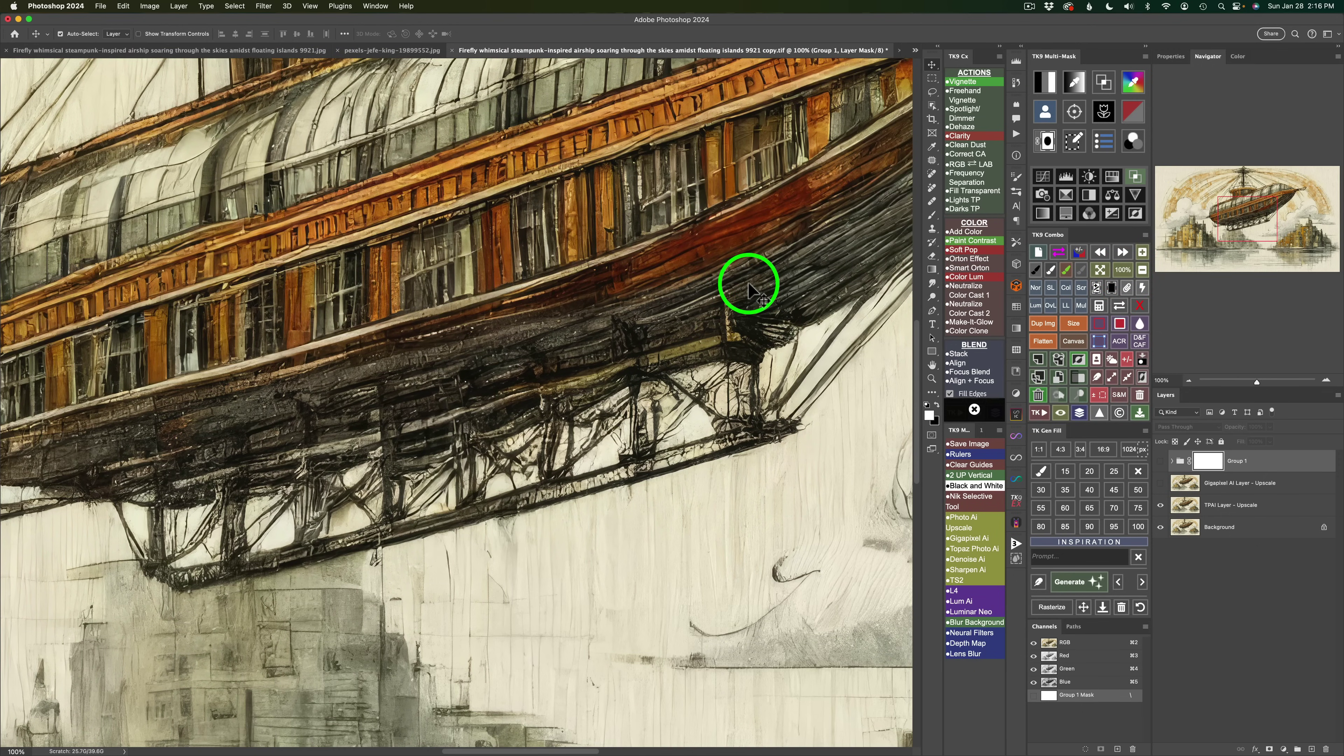
key(space)
drag(749, 290, 371, 473)
drag(507, 450, 423, 318)
drag(552, 411, 402, 312)
drag(503, 450, 519, 266)
click(1116, 281)
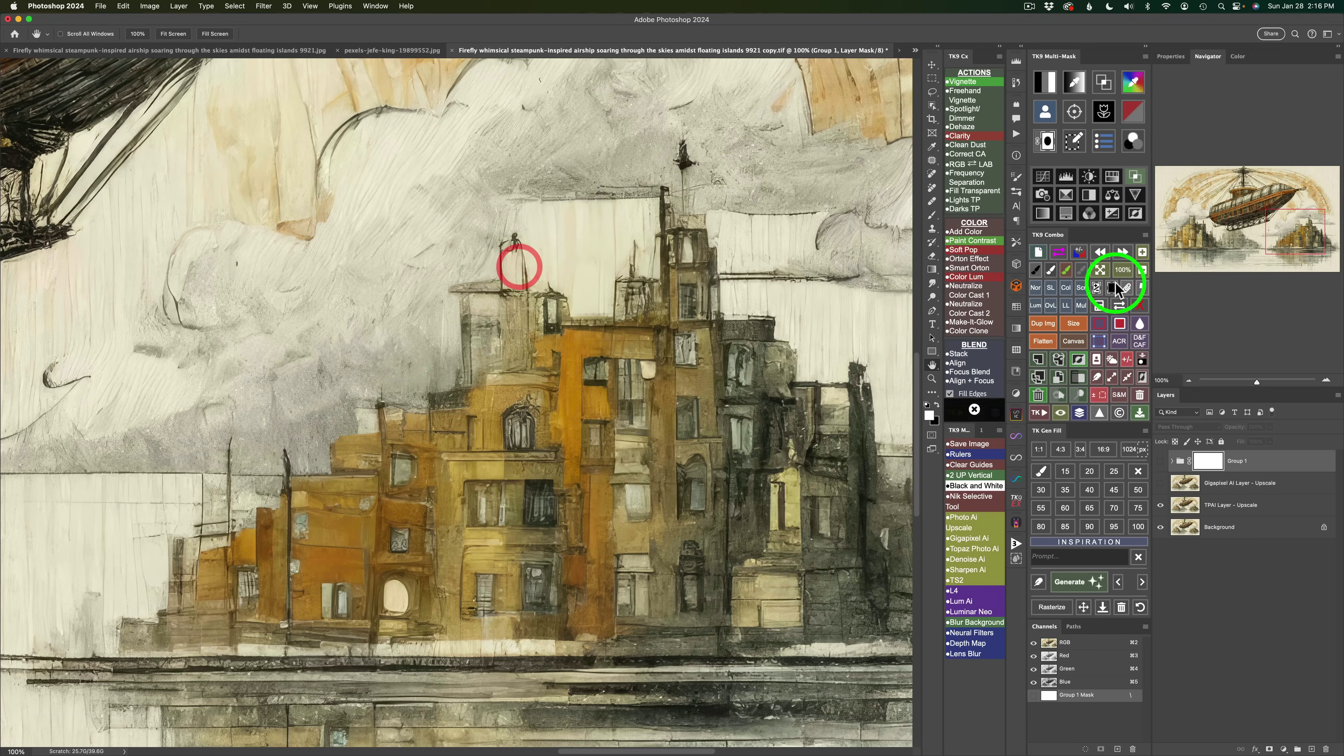
click(1142, 252)
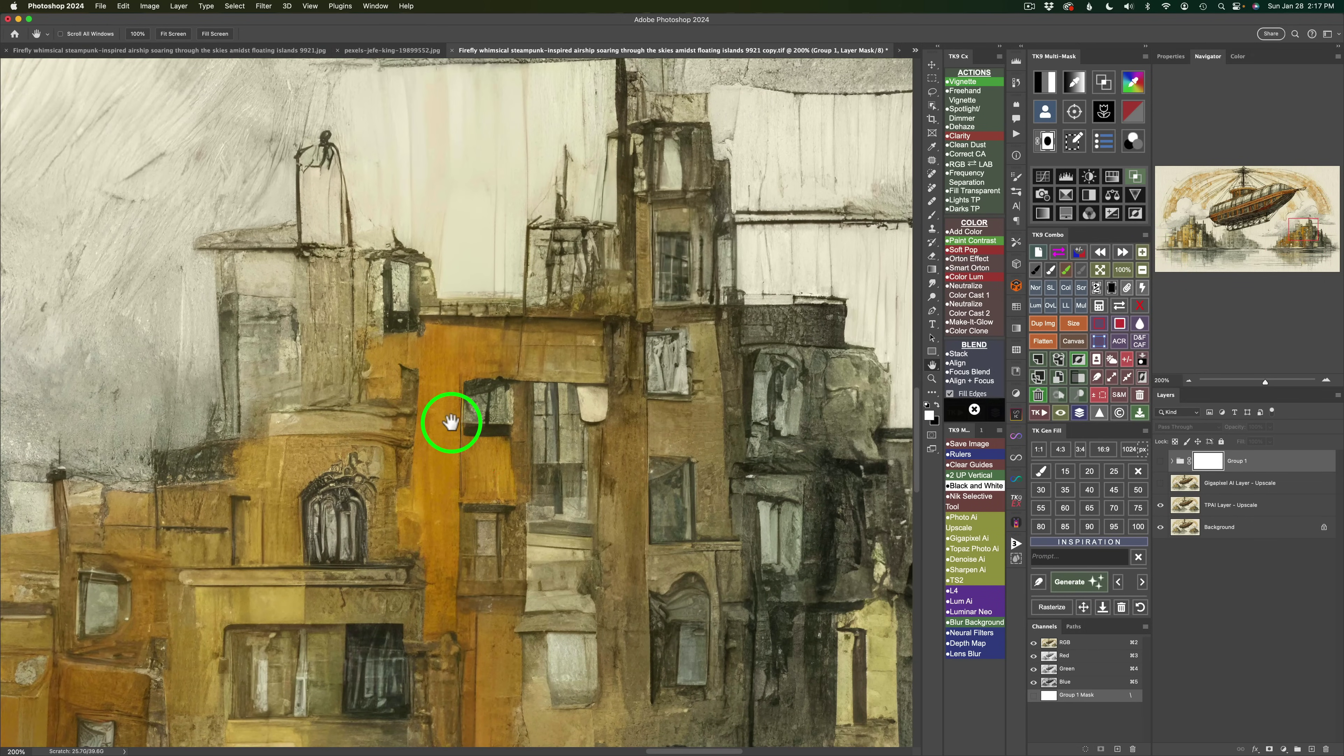
drag(451, 422, 552, 426)
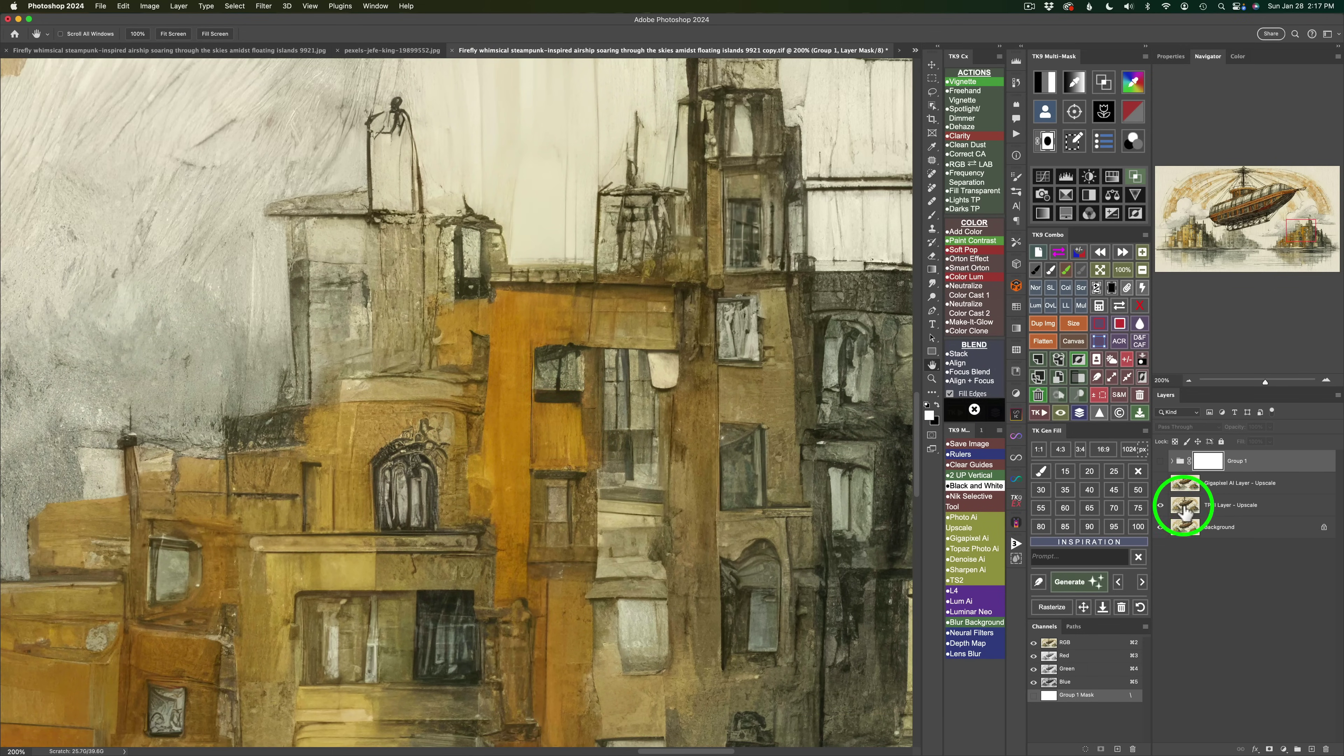
- Toggle the Photo AI layer to compare, then inspect the upper windows with Gigapixel shown
click(1162, 509)
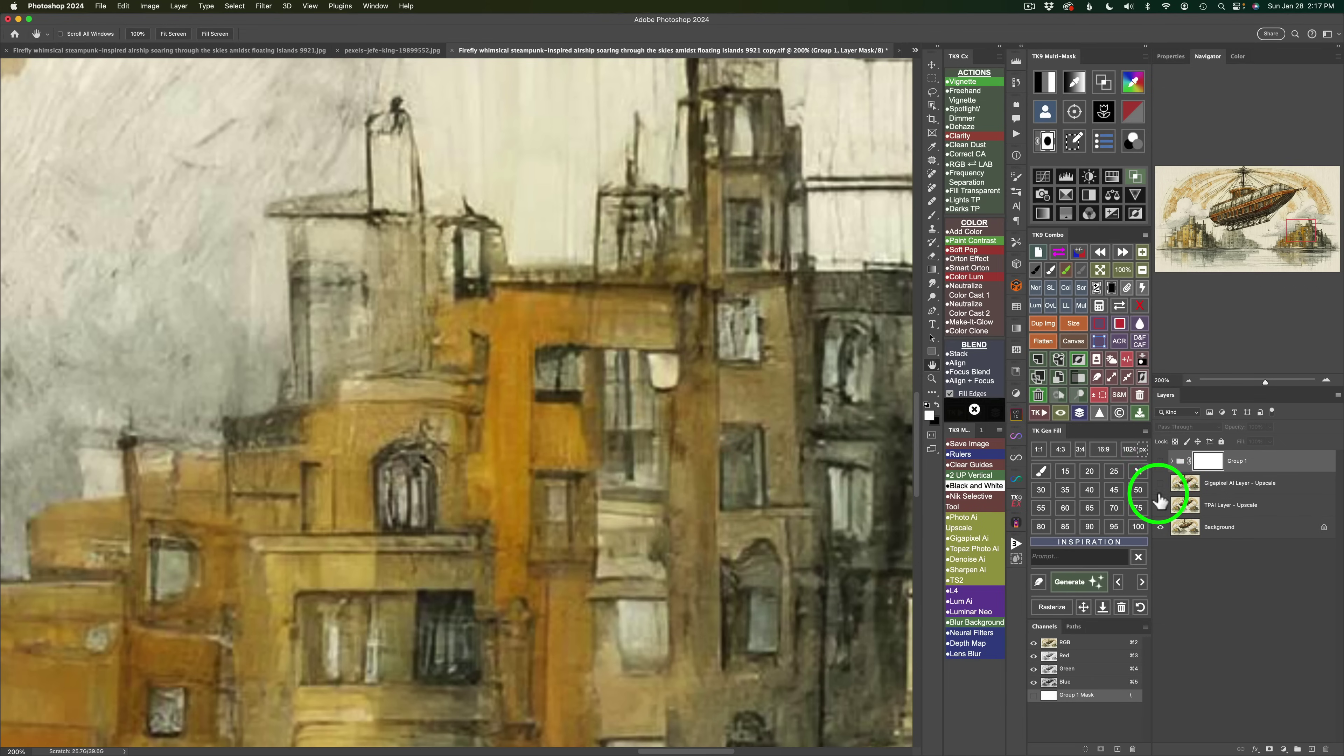
click(1160, 506)
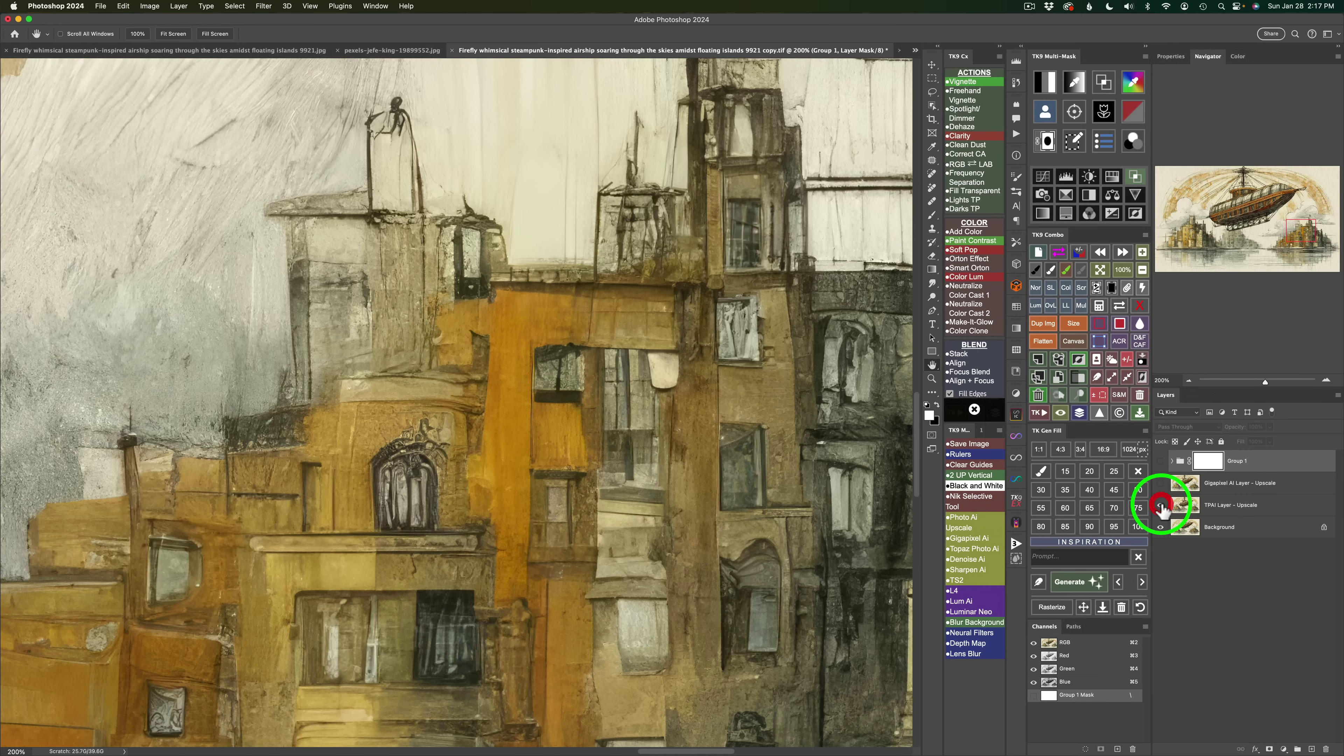
drag(549, 337, 714, 543)
drag(330, 241, 739, 484)
drag(398, 303, 921, 540)
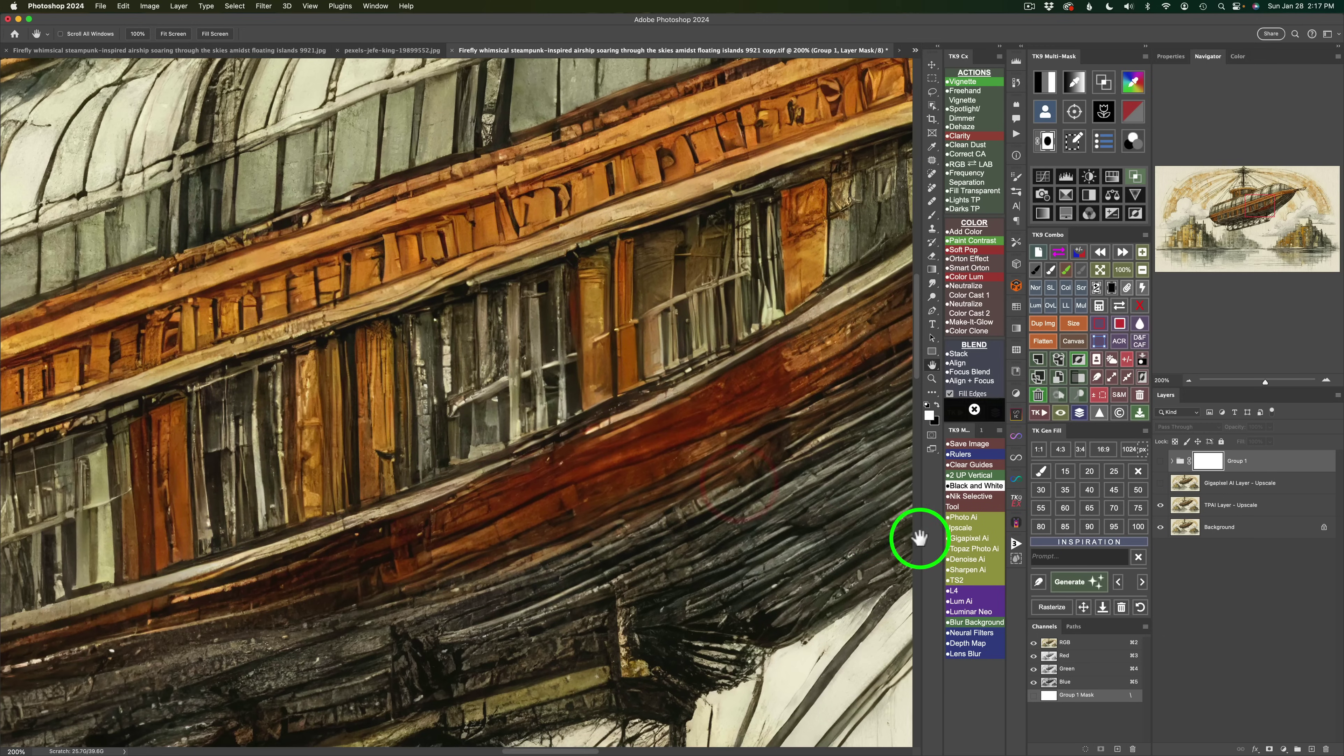
drag(408, 312, 694, 359)
drag(514, 312, 546, 315)
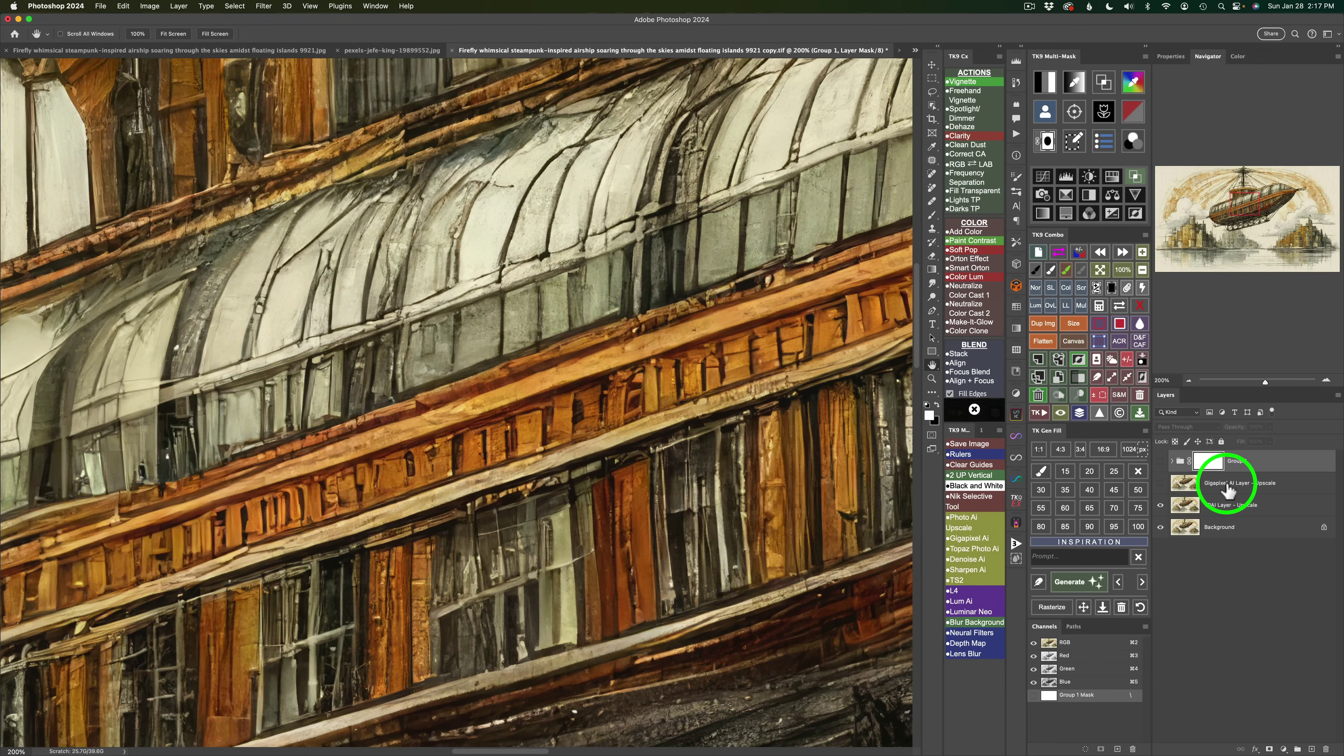
click(1161, 483)
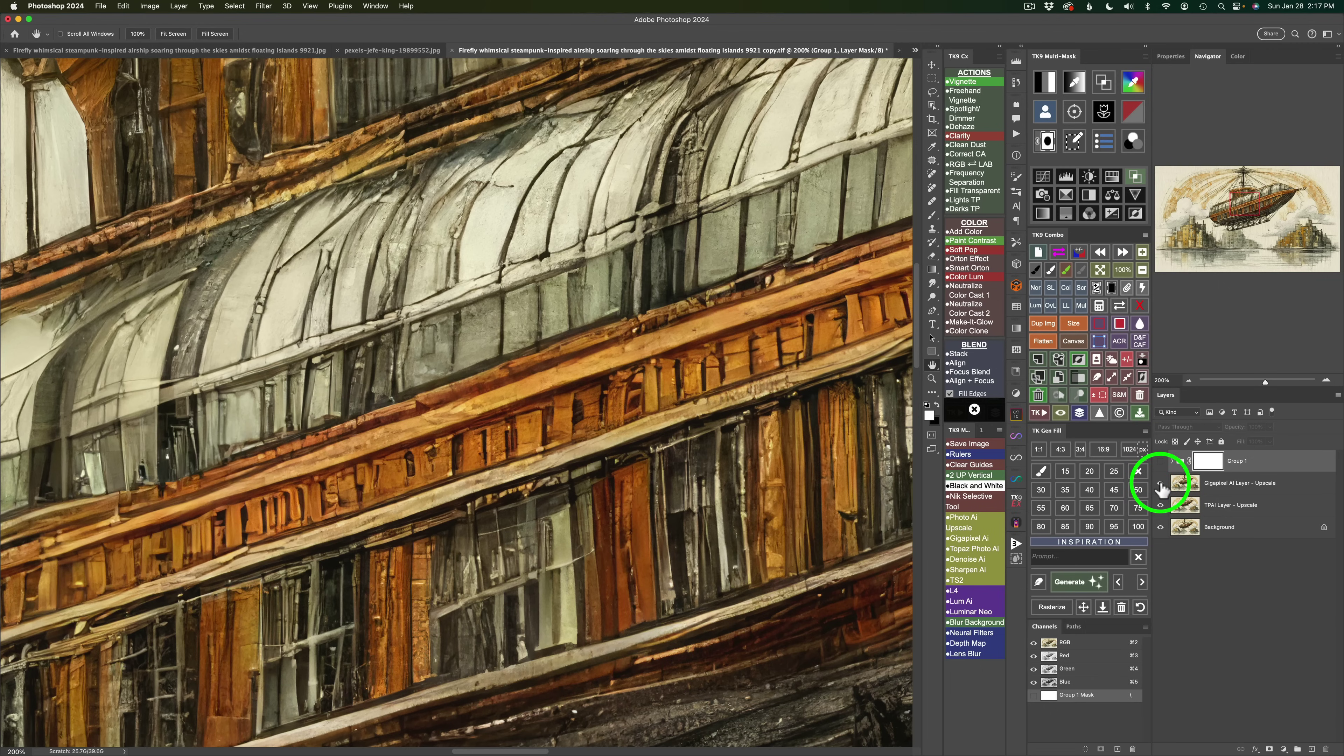
drag(825, 420, 400, 105)
- Pan the airship view from the hull down to the buildings
drag(570, 421, 152, 300)
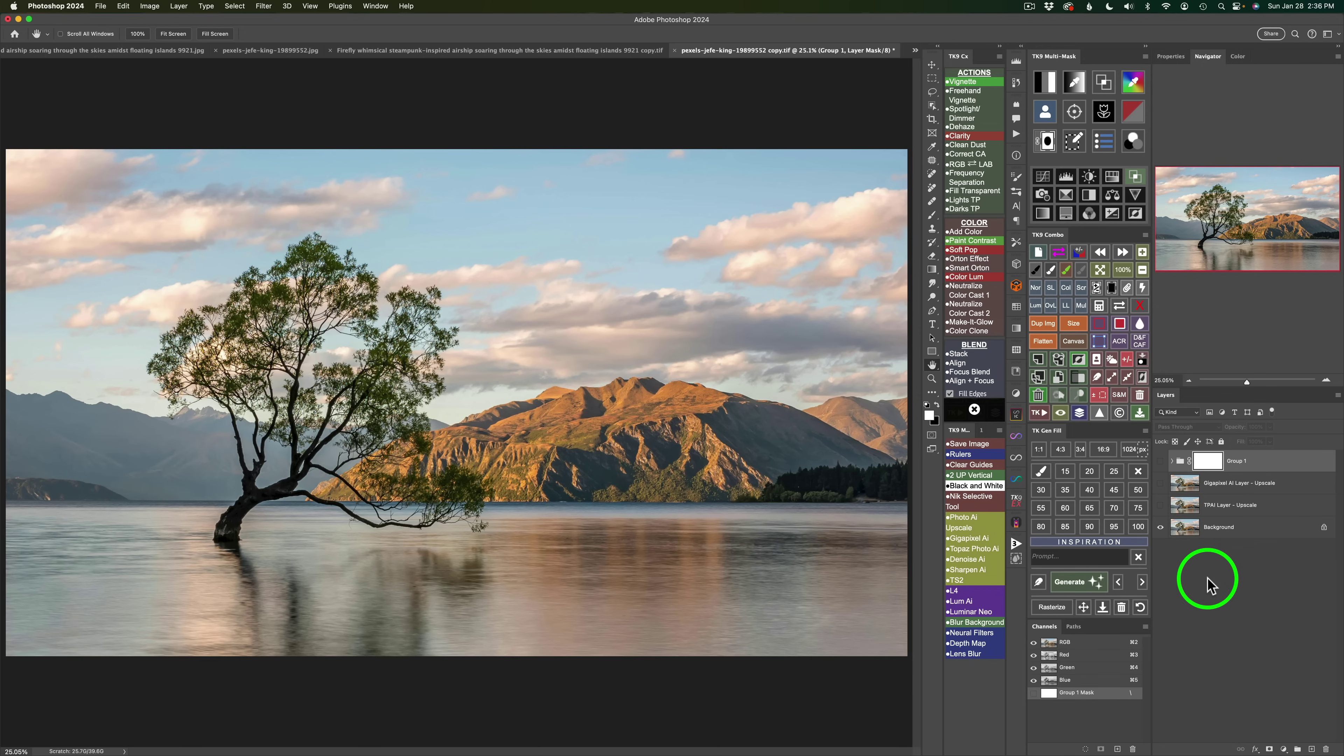
- View the lake photo at 100% and inspect the mountain, lone tree and clouded sky
click(1124, 272)
drag(756, 450, 617, 292)
drag(735, 353, 501, 316)
drag(570, 414, 886, 459)
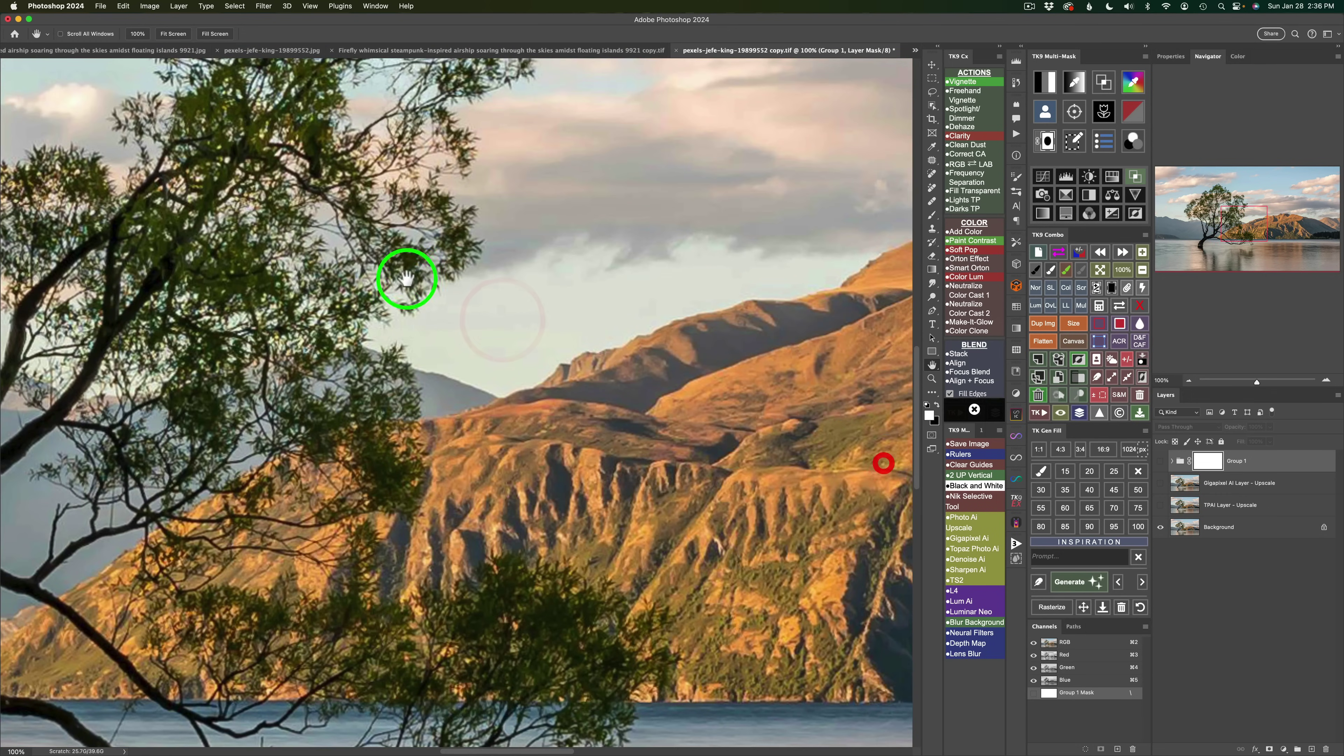
drag(406, 279, 657, 381)
drag(540, 252, 510, 420)
drag(495, 300, 468, 216)
- Inspect the sunlit mountain ridges, lower ridges, lake and forested lakeshore at 100%
drag(592, 384, 222, 61)
drag(317, 144, 324, 216)
drag(1245, 460, 1164, 495)
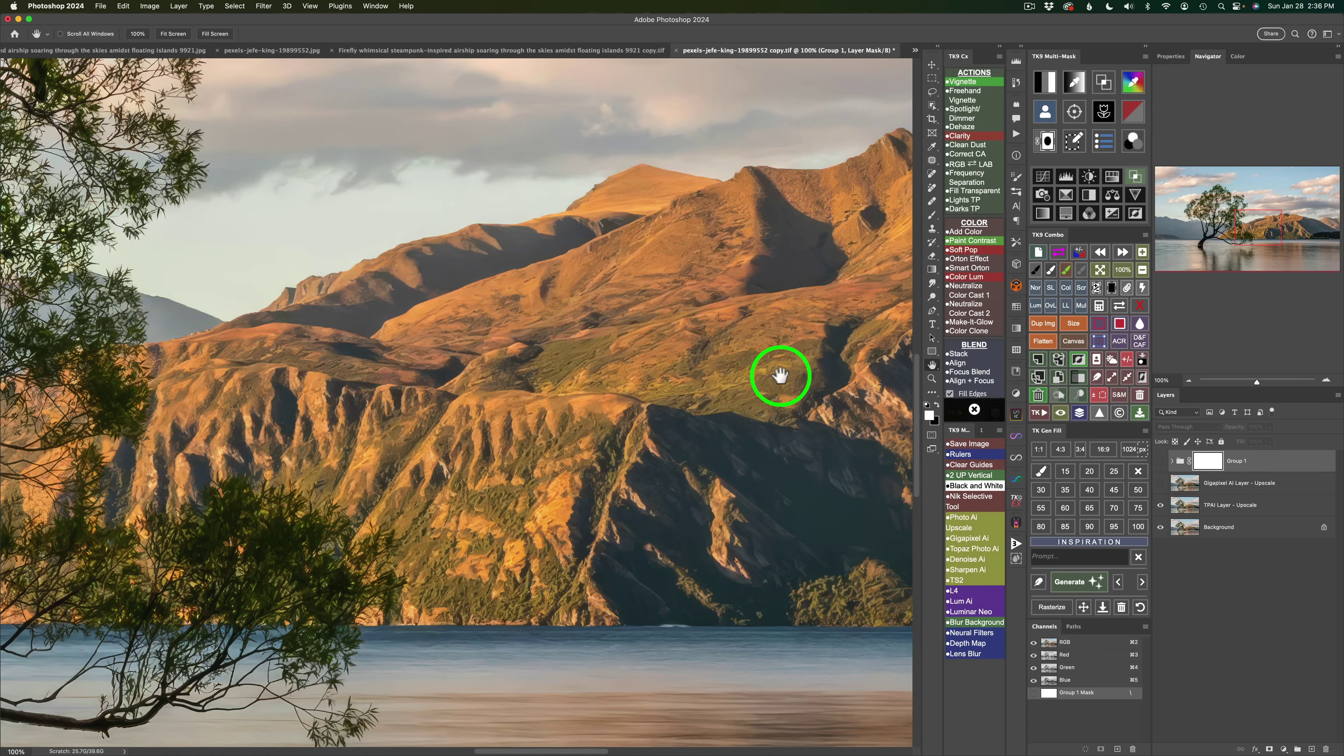
drag(780, 375, 603, 192)
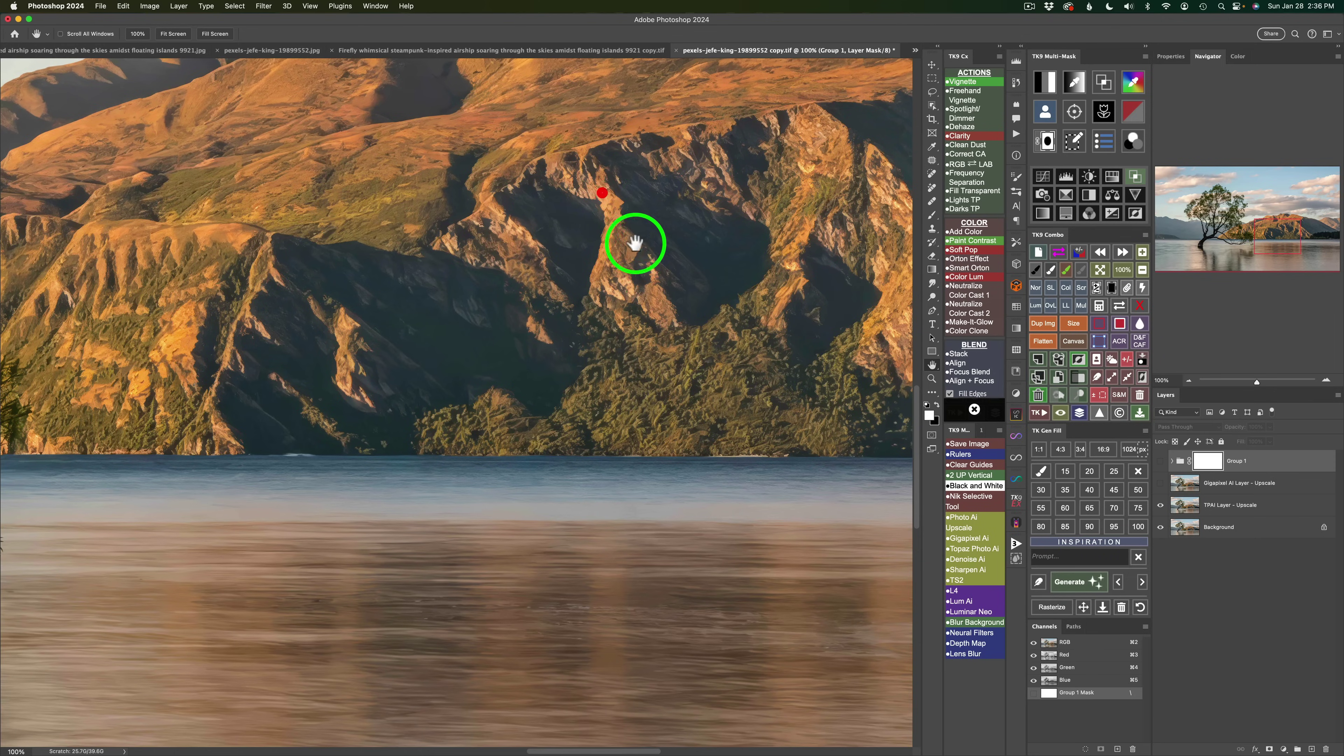
drag(633, 240, 92, 367)
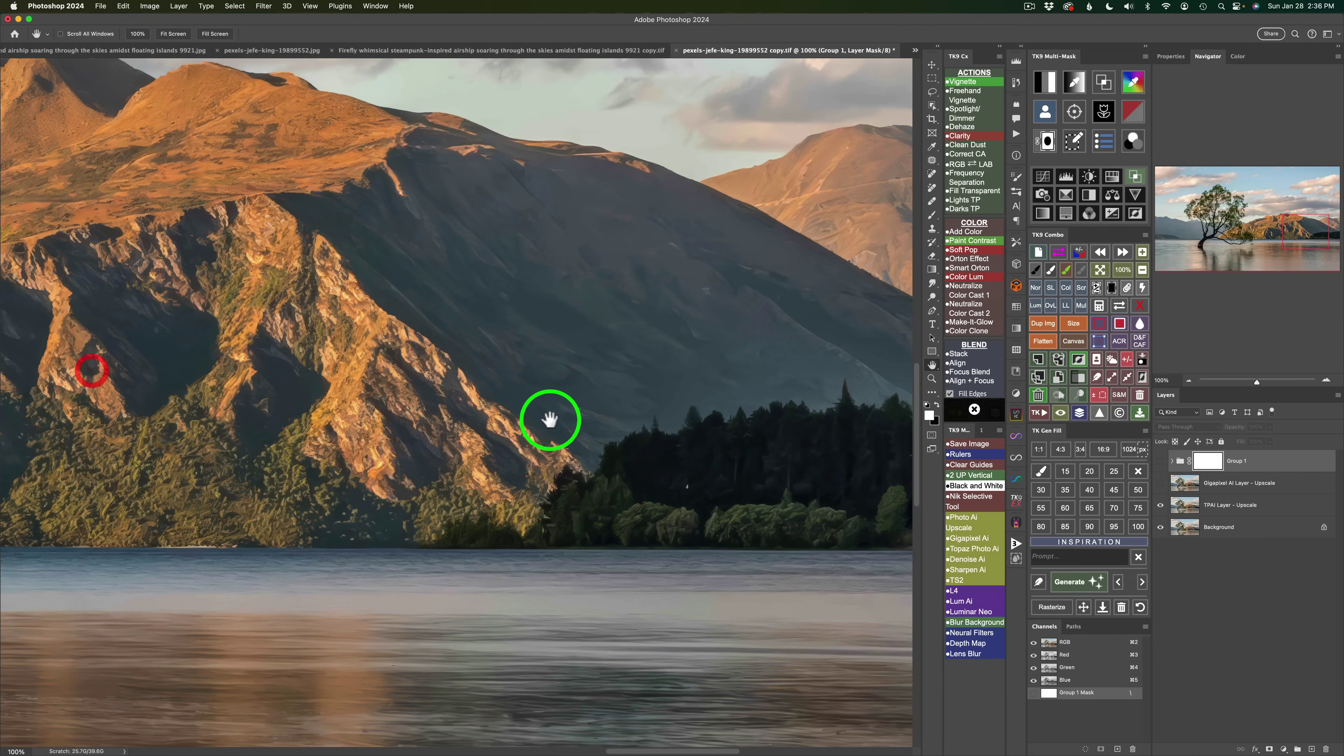
drag(549, 420, 753, 450)
drag(510, 385, 842, 444)
drag(465, 352, 574, 372)
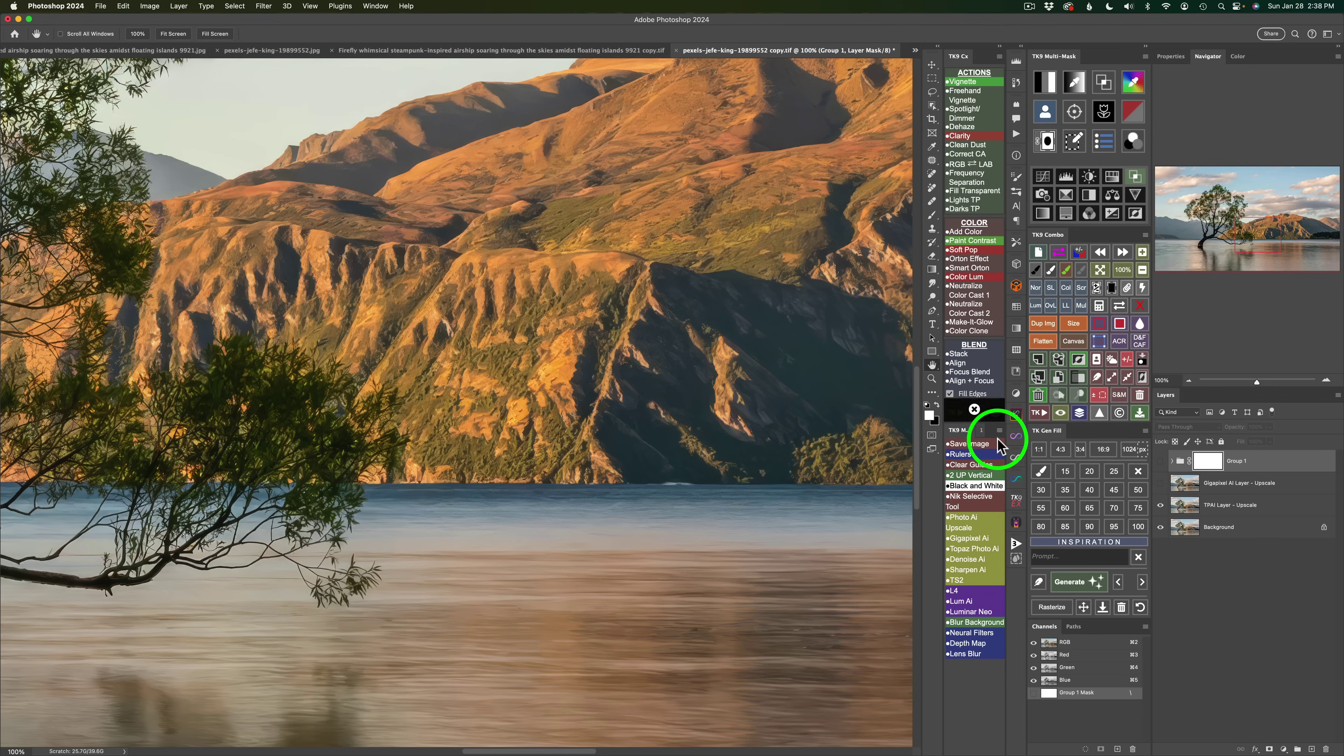
- Toggle the Gigapixel AI layer off and on over the mountains, shore and sky to compare with Photo AI
click(1161, 484)
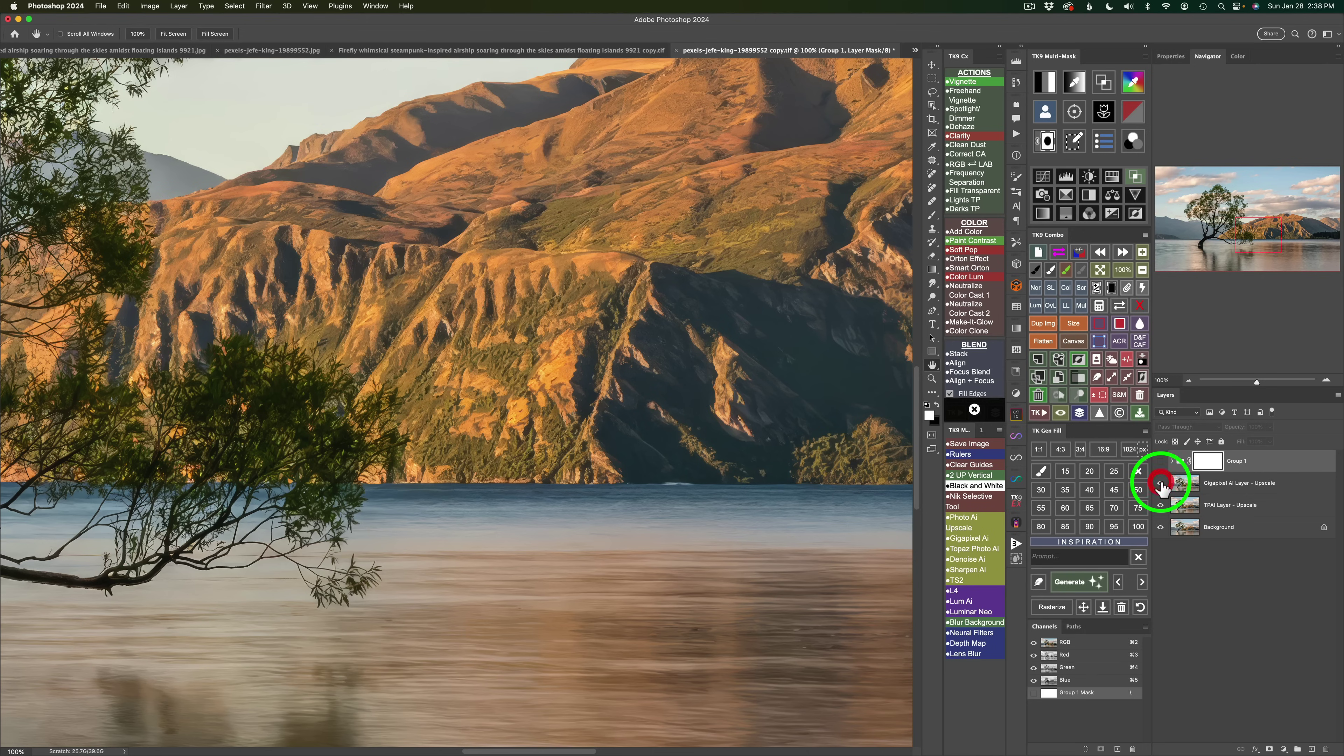
click(1162, 484)
mouse_move(825, 291)
mouse_down()
mouse_move(639, 340)
mouse_move(622, 451)
mouse_move(318, 279)
mouse_up()
drag(534, 354, 336, 336)
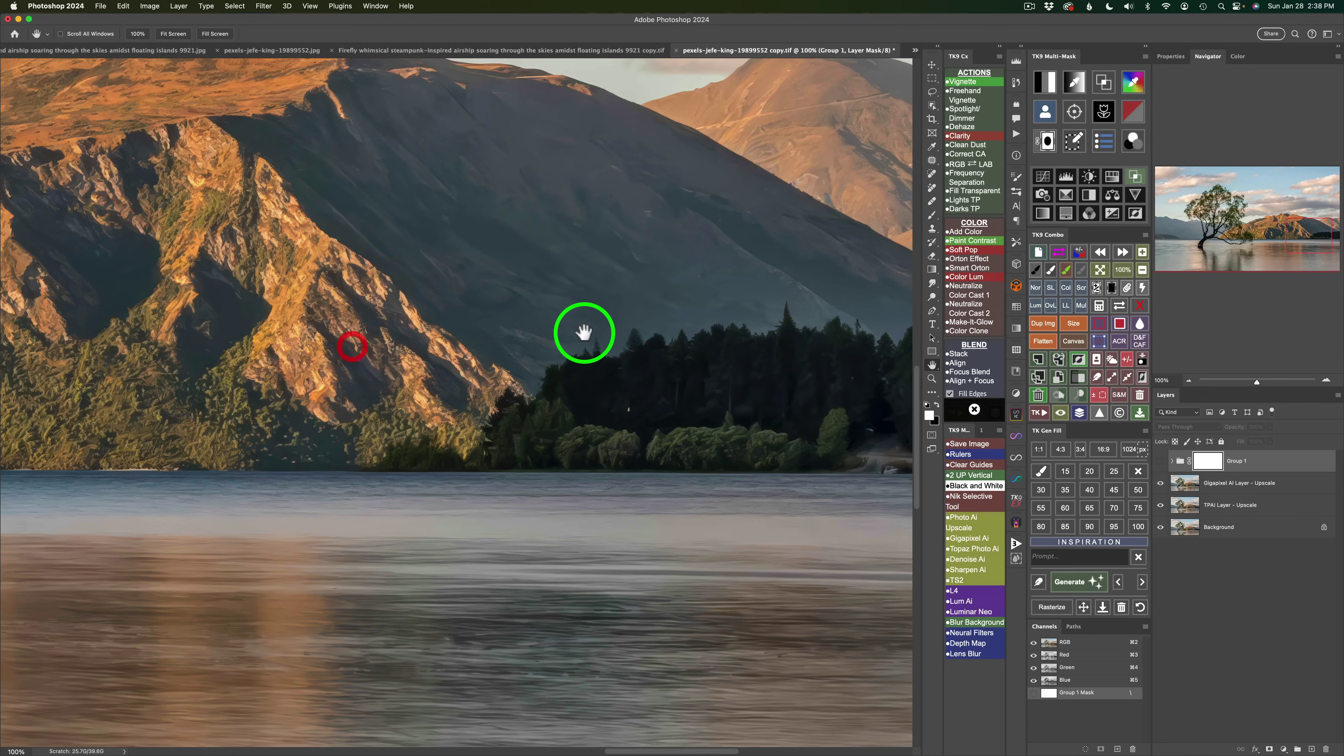
drag(584, 333, 447, 459)
click(1163, 468)
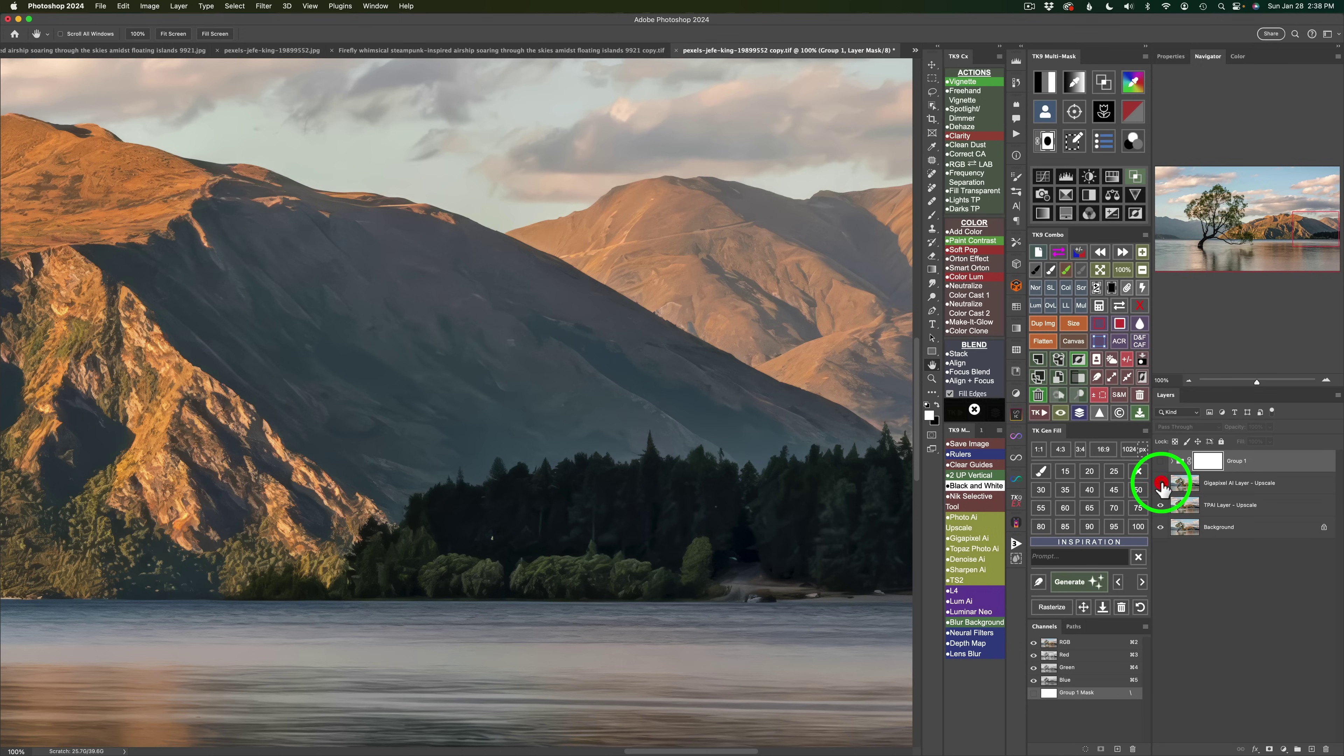
click(1161, 485)
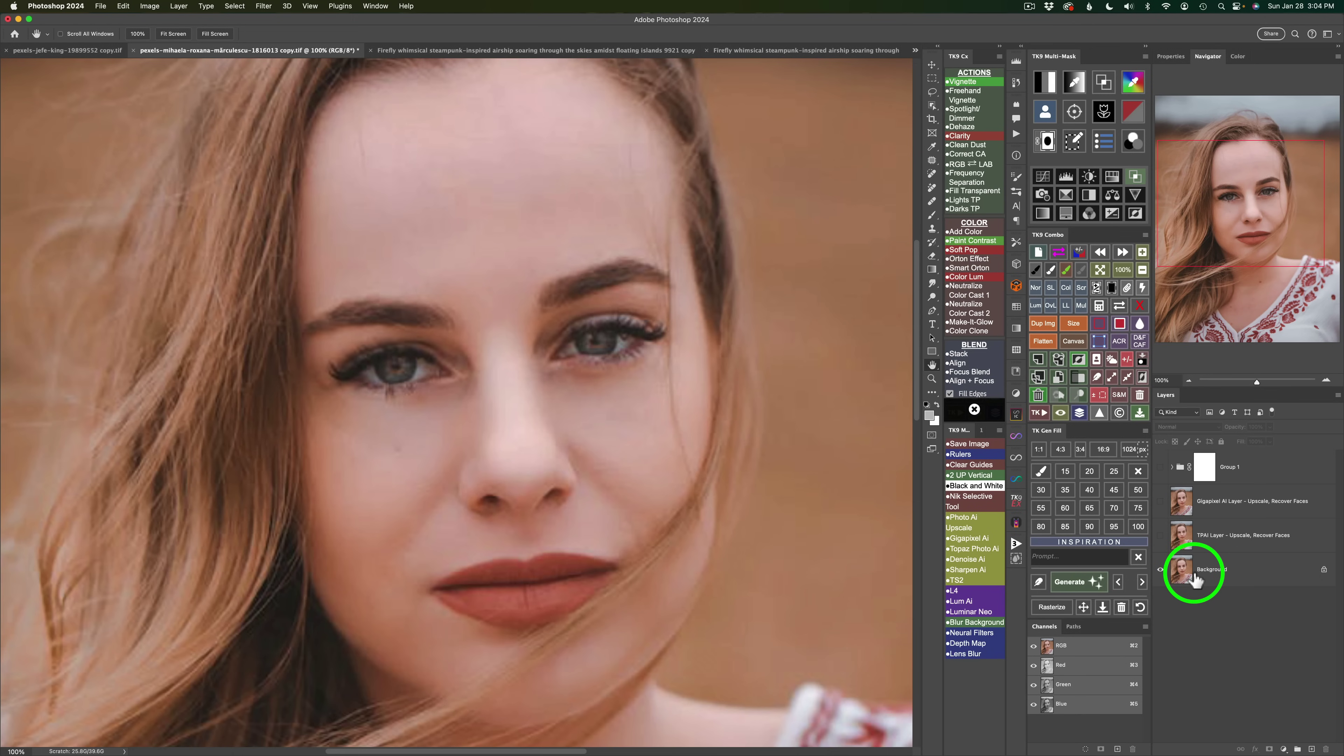
- Show the TPAI upscale layer and inspect the portrait's forehead, eyes, lips, chin and blouse
click(1160, 536)
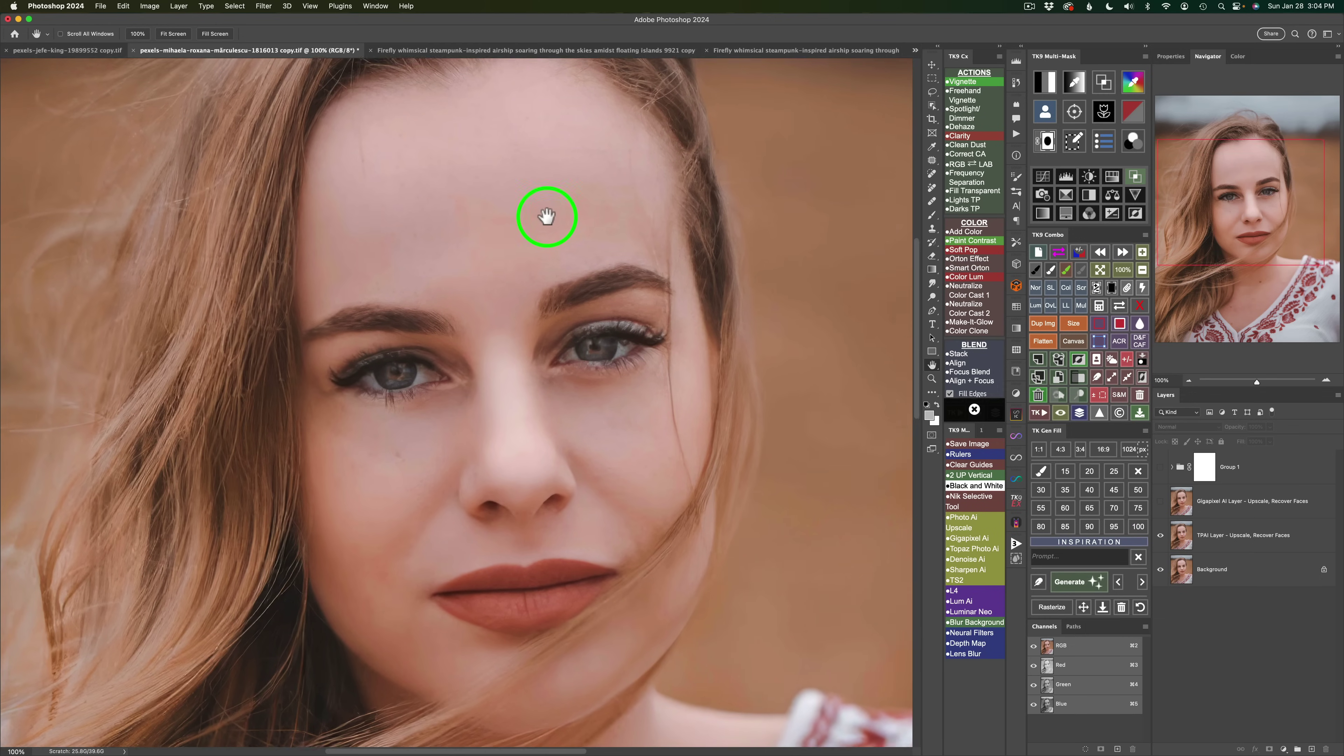
drag(546, 216, 588, 403)
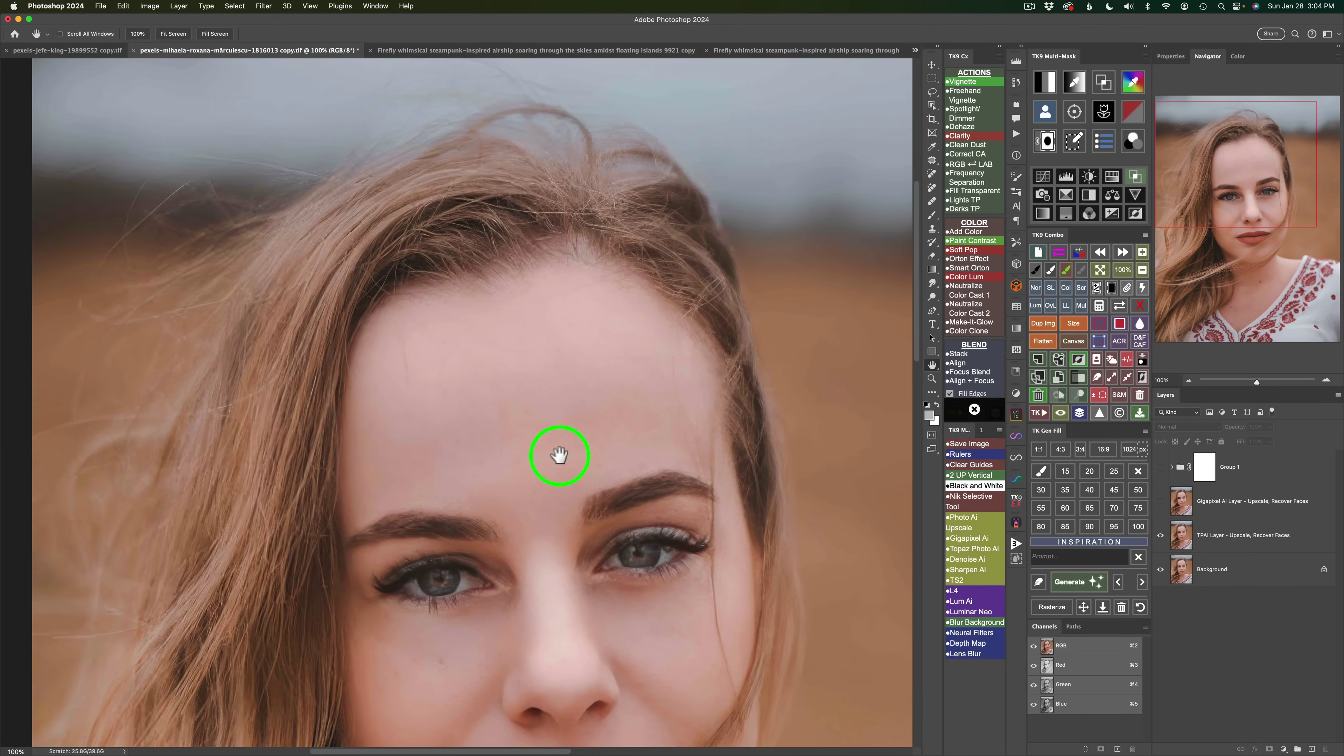
drag(559, 455, 568, 387)
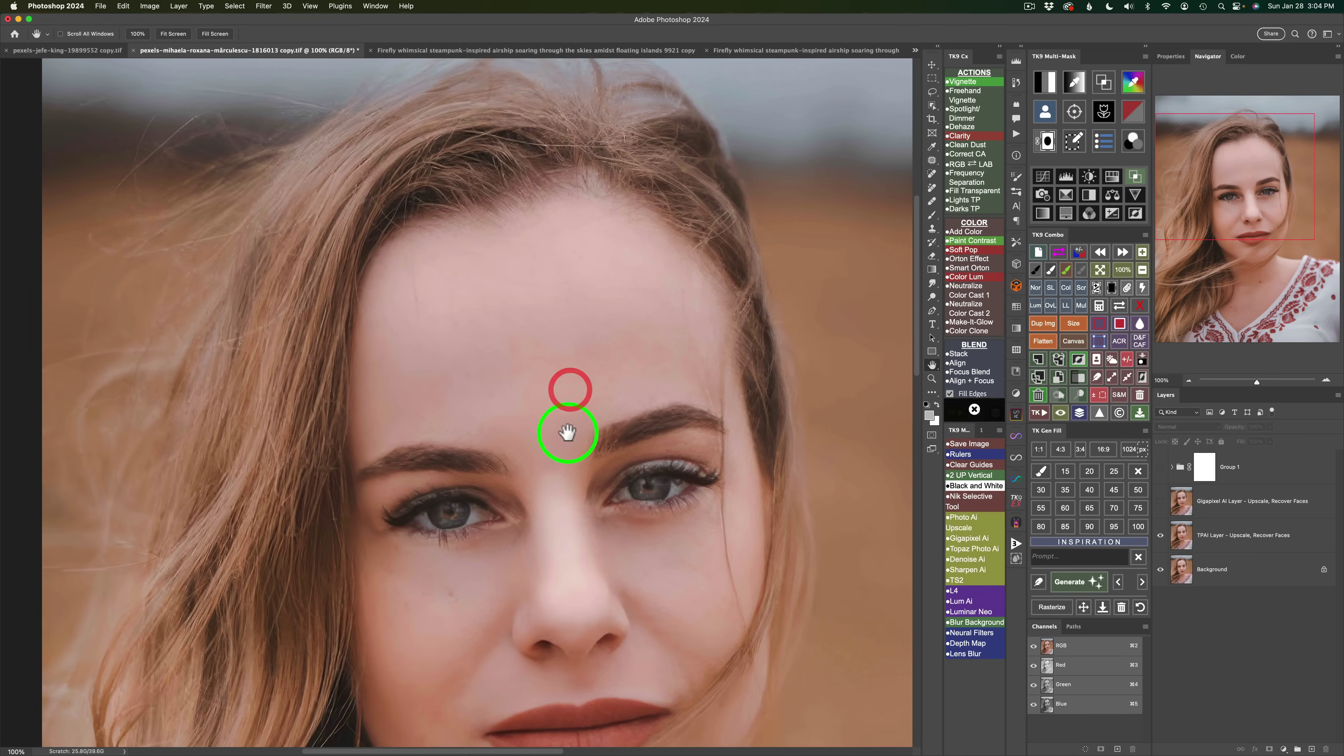
drag(568, 435, 569, 391)
drag(531, 490, 541, 428)
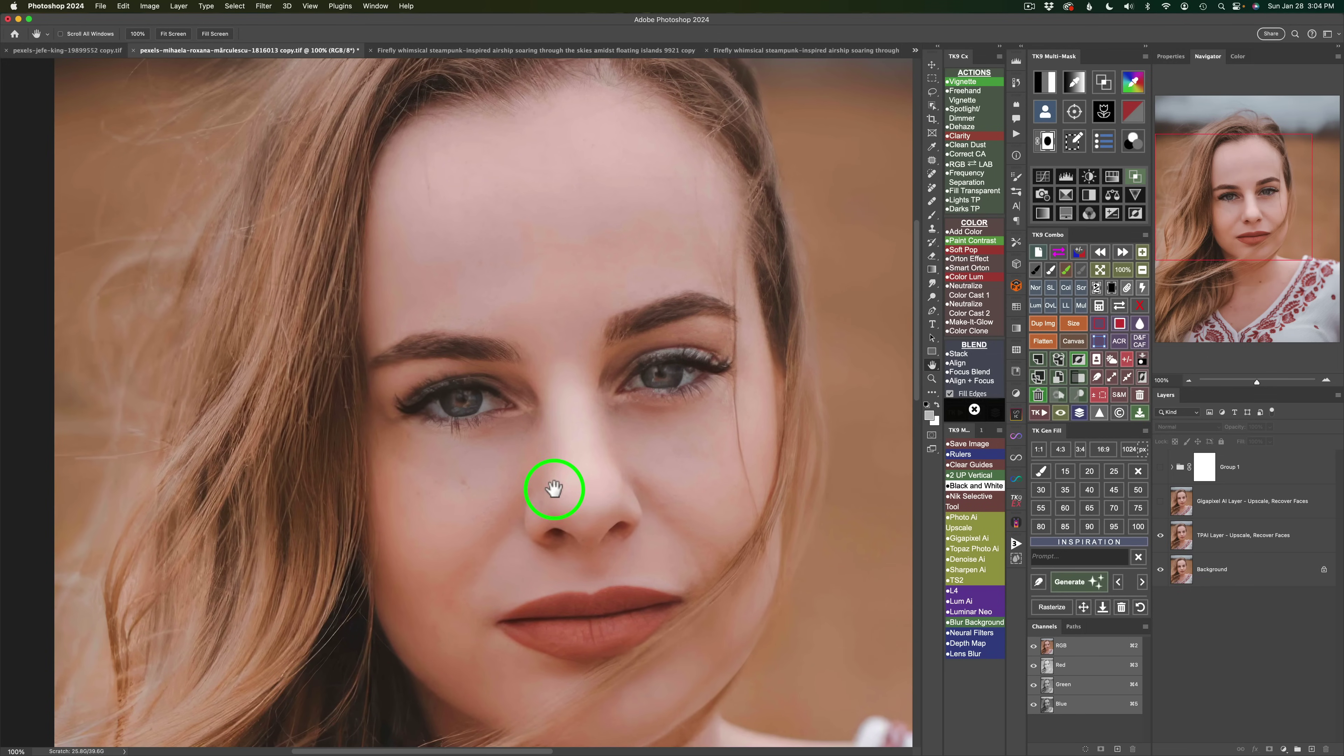
drag(552, 483, 552, 400)
drag(565, 546, 516, 354)
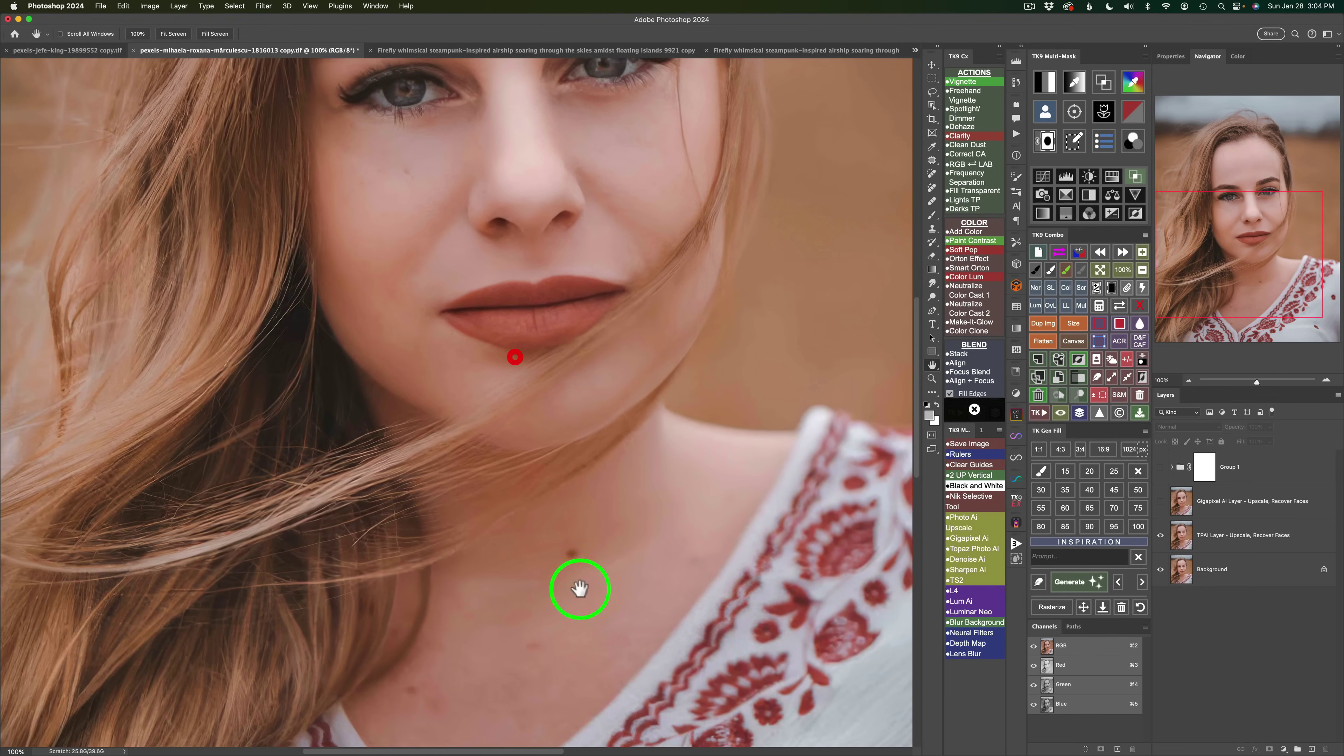
drag(579, 591, 573, 318)
drag(492, 387, 584, 621)
drag(513, 260, 444, 544)
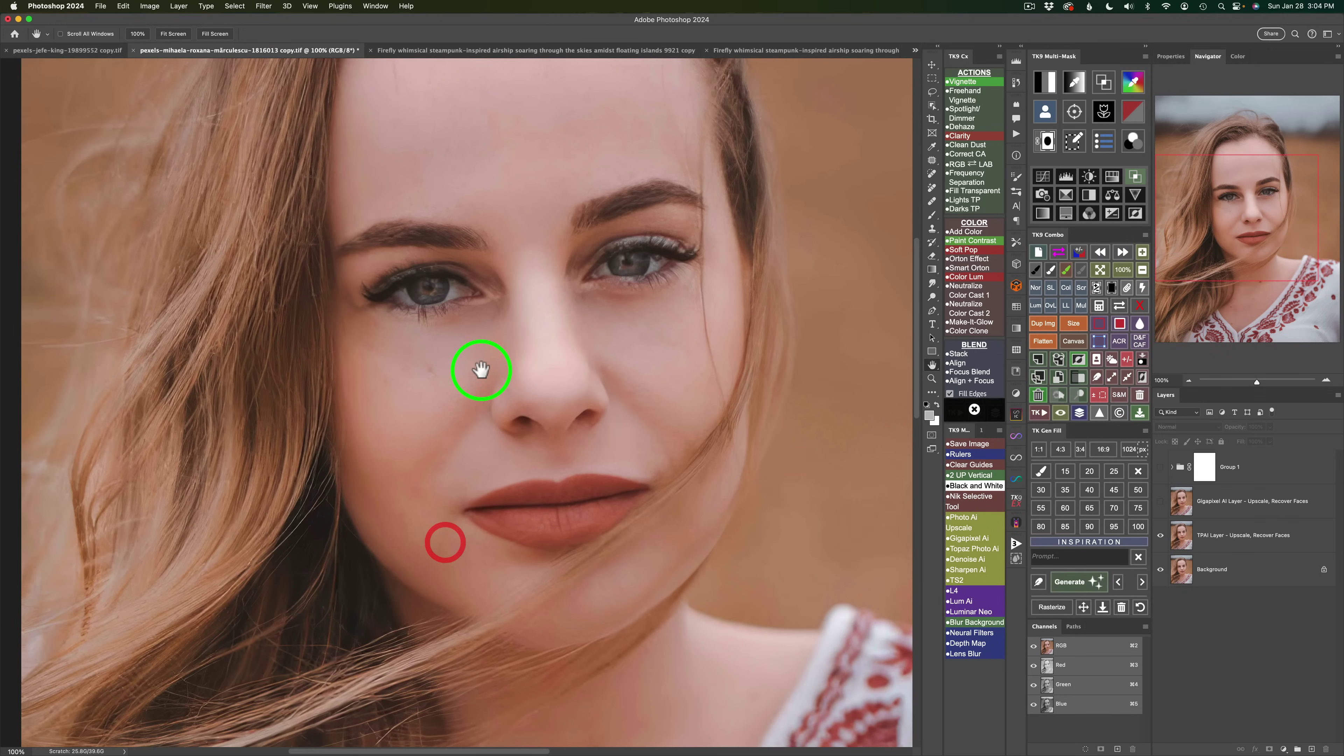
drag(483, 369, 492, 382)
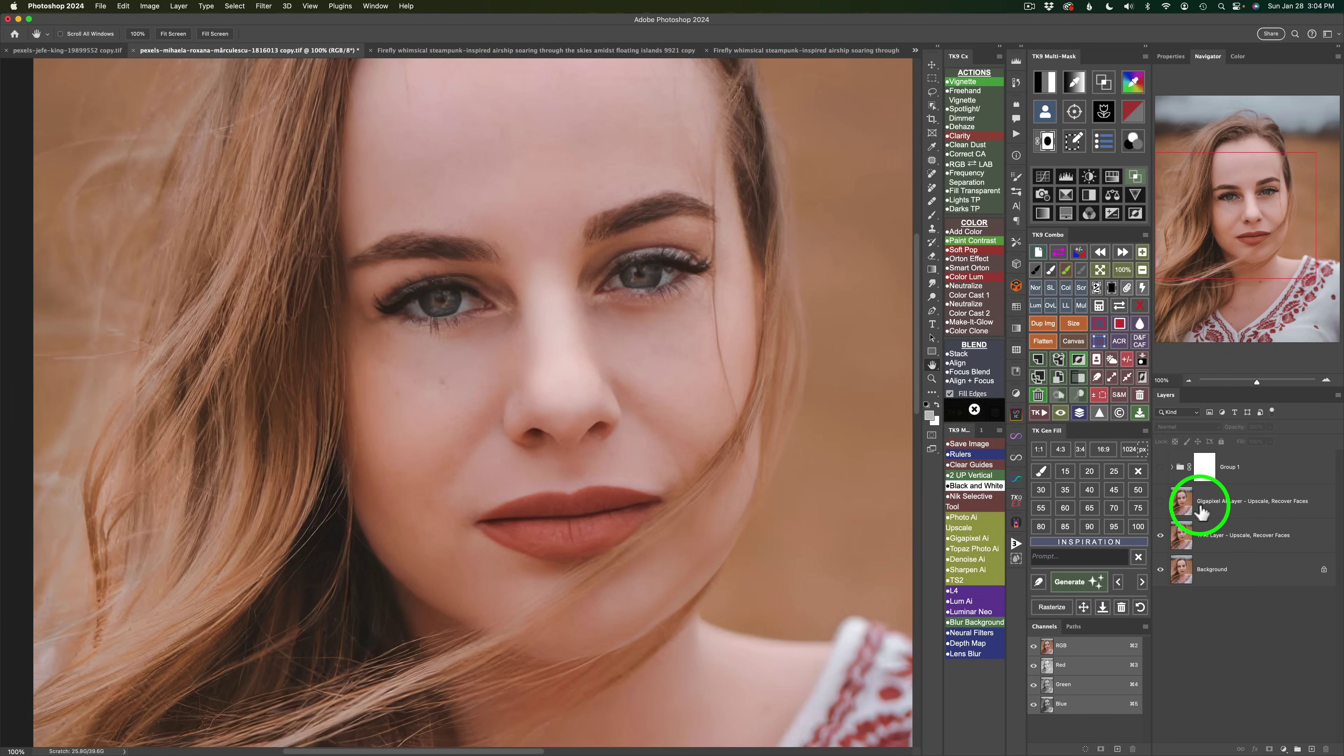
- Show the Gigapixel AI layer and inspect the face, neck and embroidered collar
click(1161, 504)
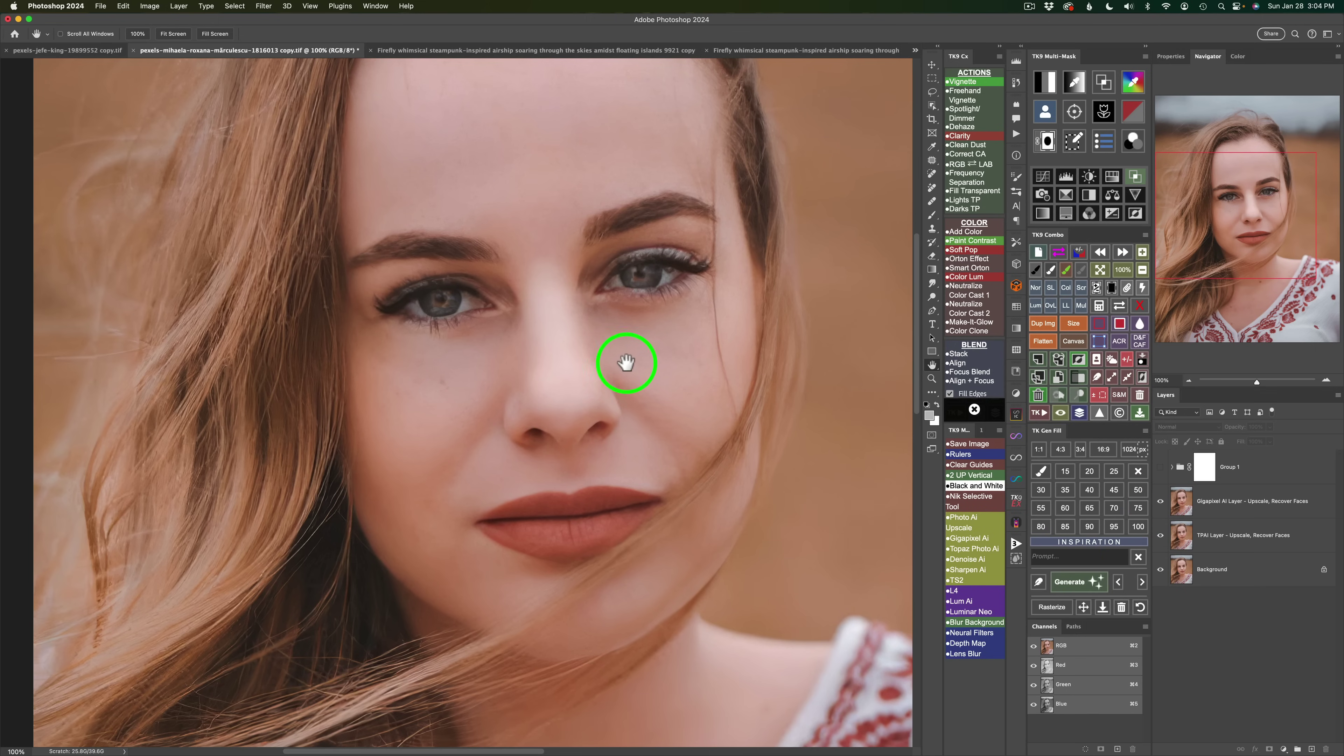
drag(570, 315, 579, 436)
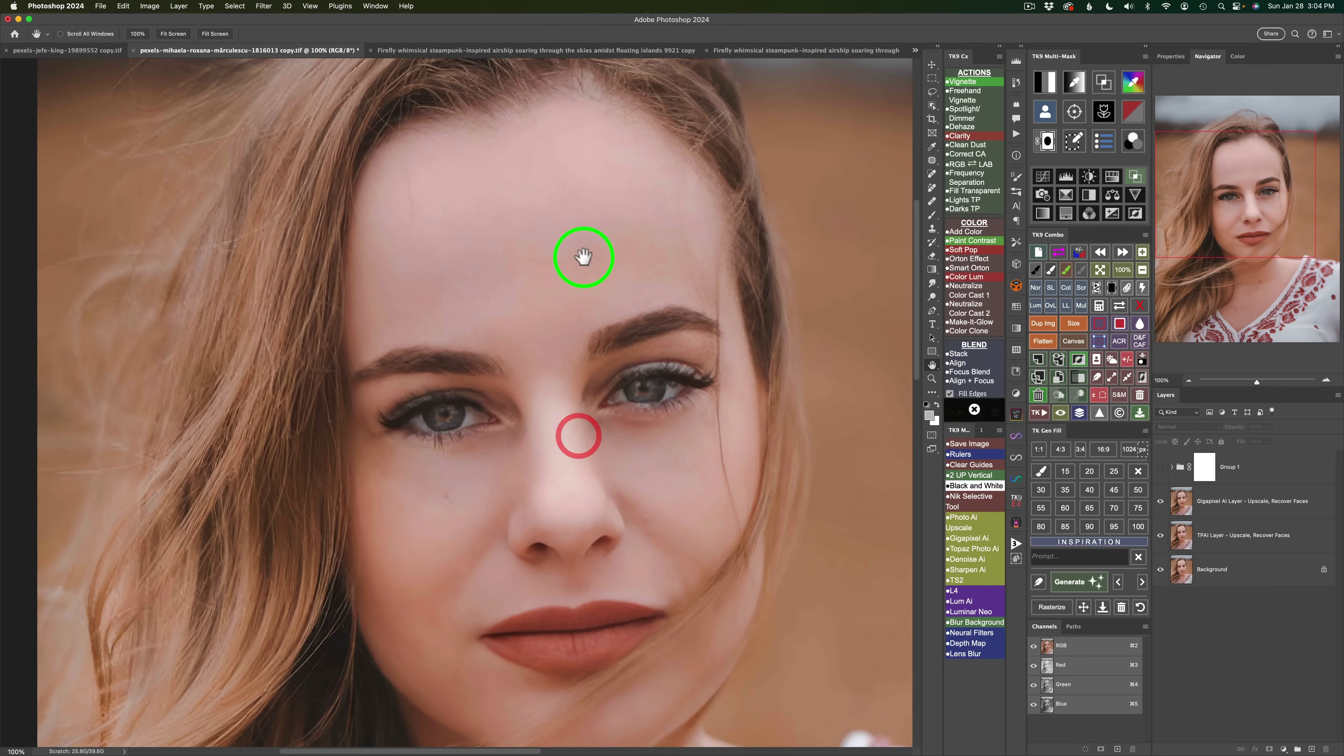
drag(584, 257, 589, 370)
drag(576, 490, 549, 194)
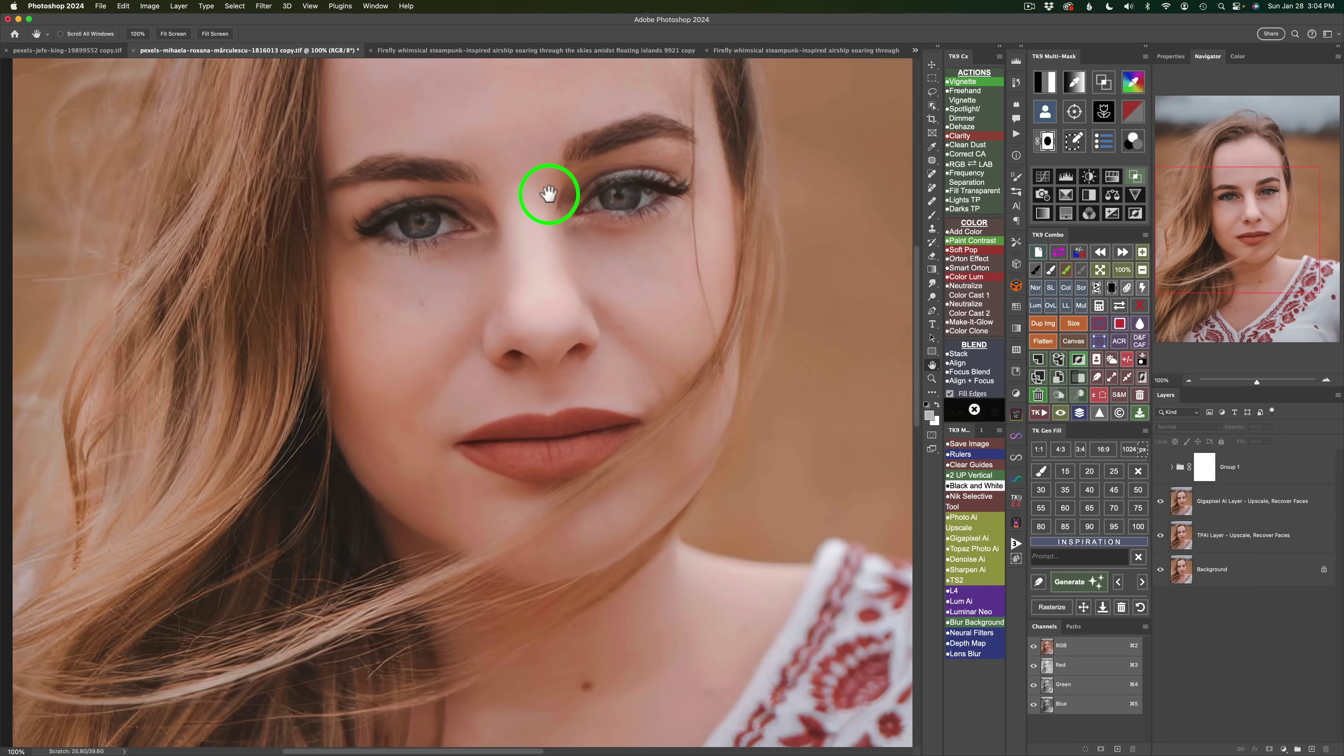
drag(570, 480, 580, 286)
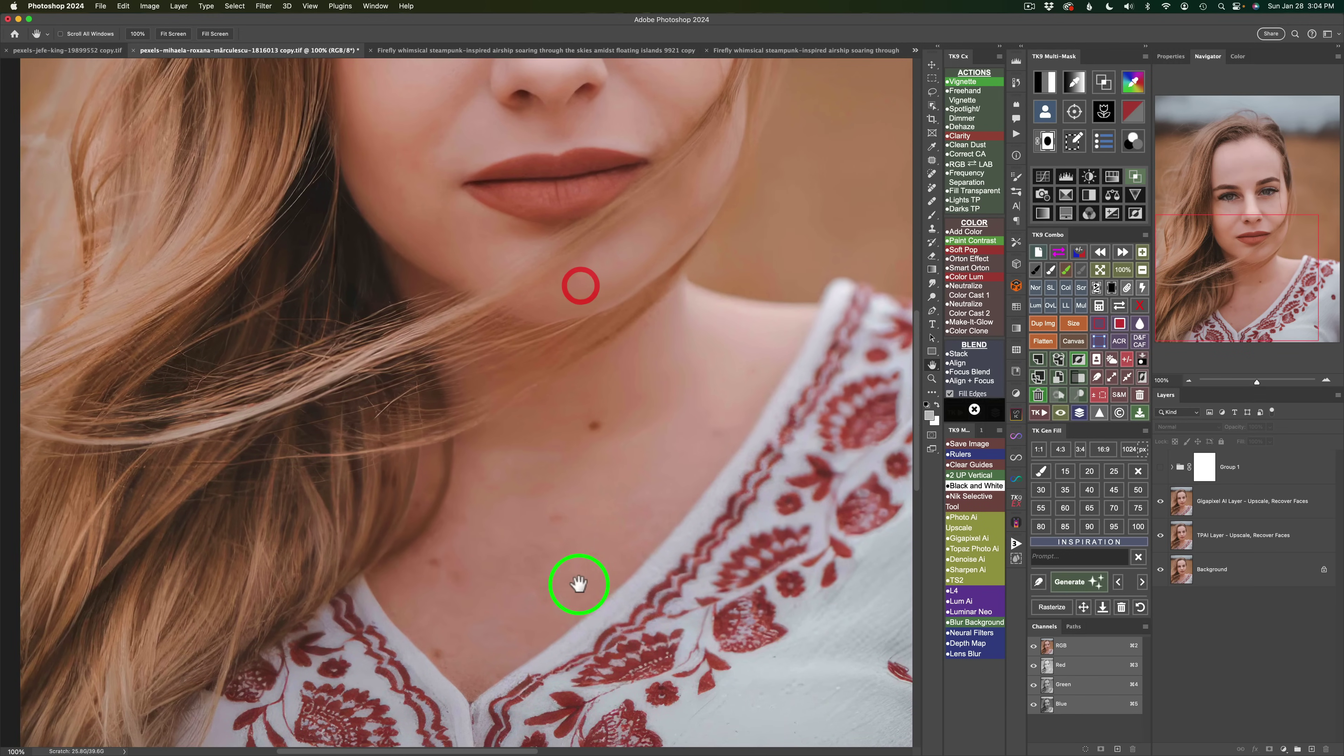
drag(579, 584, 643, 471)
drag(570, 444, 528, 549)
drag(529, 291, 525, 515)
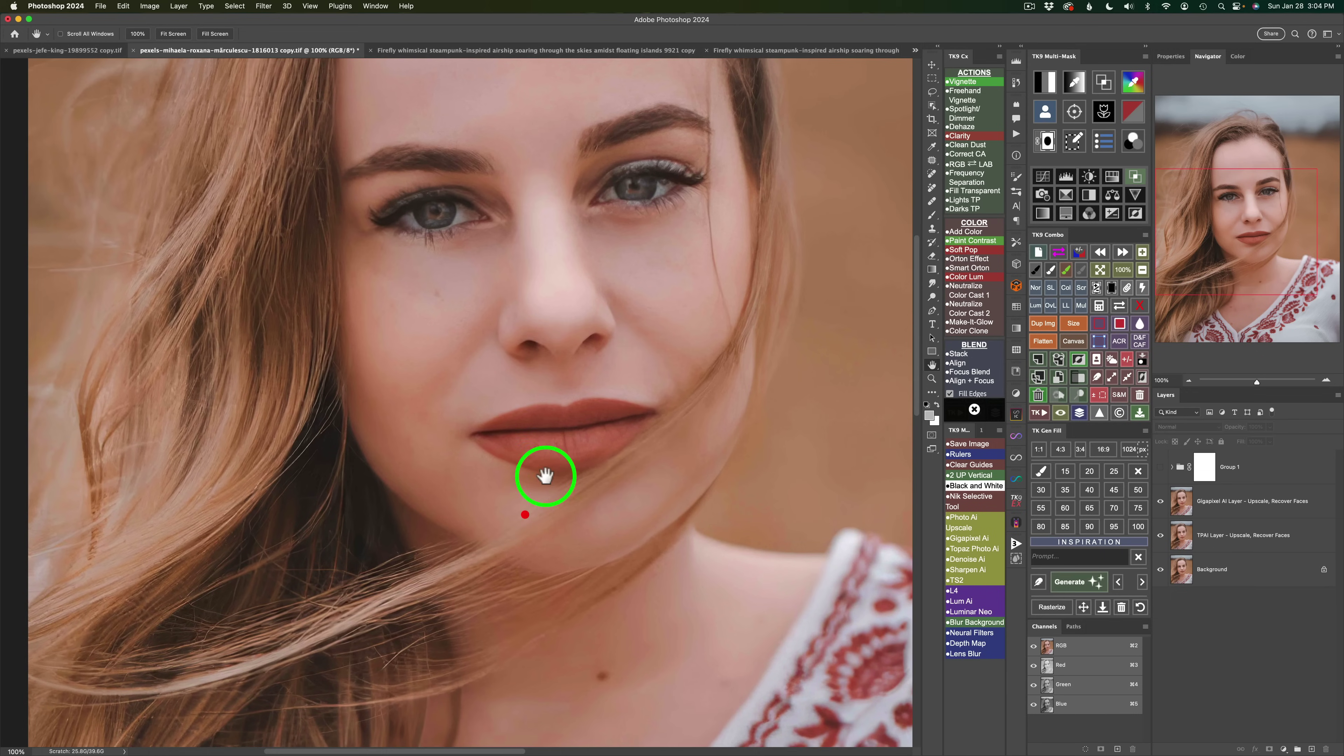
drag(552, 313, 554, 410)
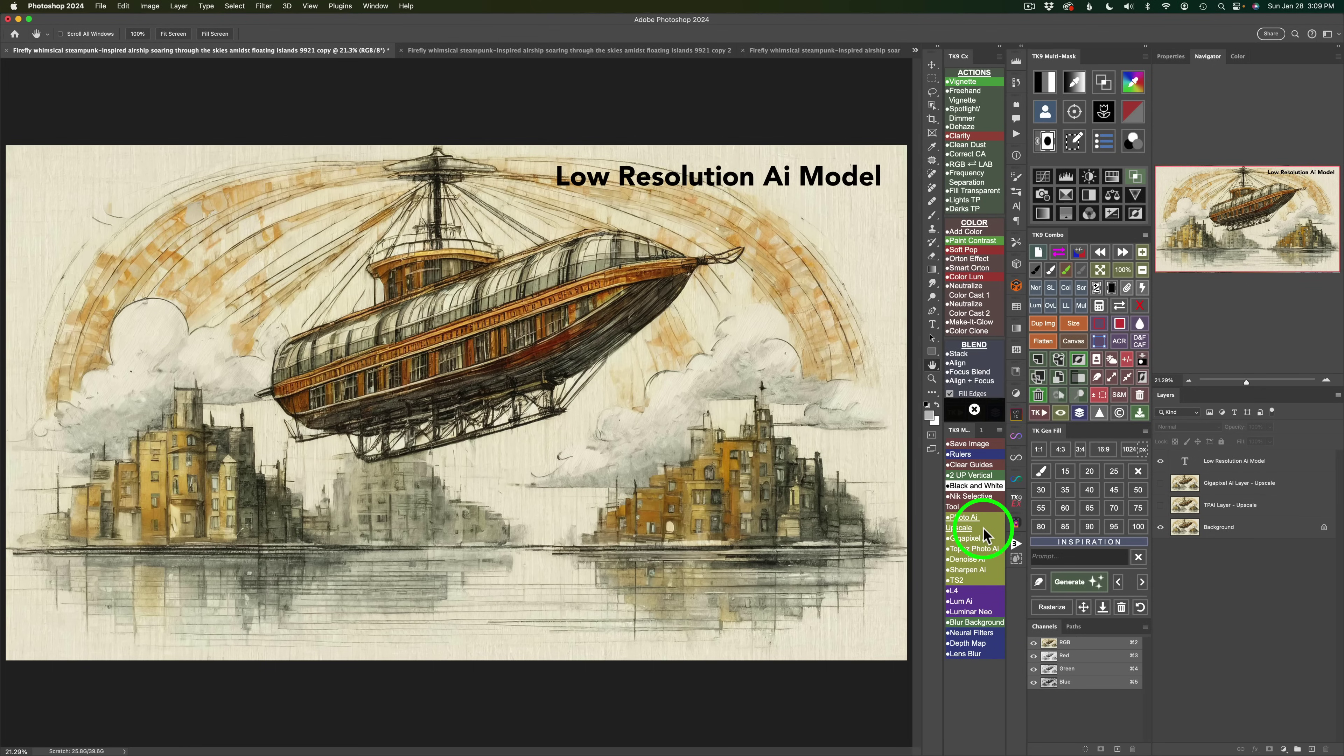
- View the Low Resolution airship at 100% with the TPAI Layer - Upscale visible
click(1125, 271)
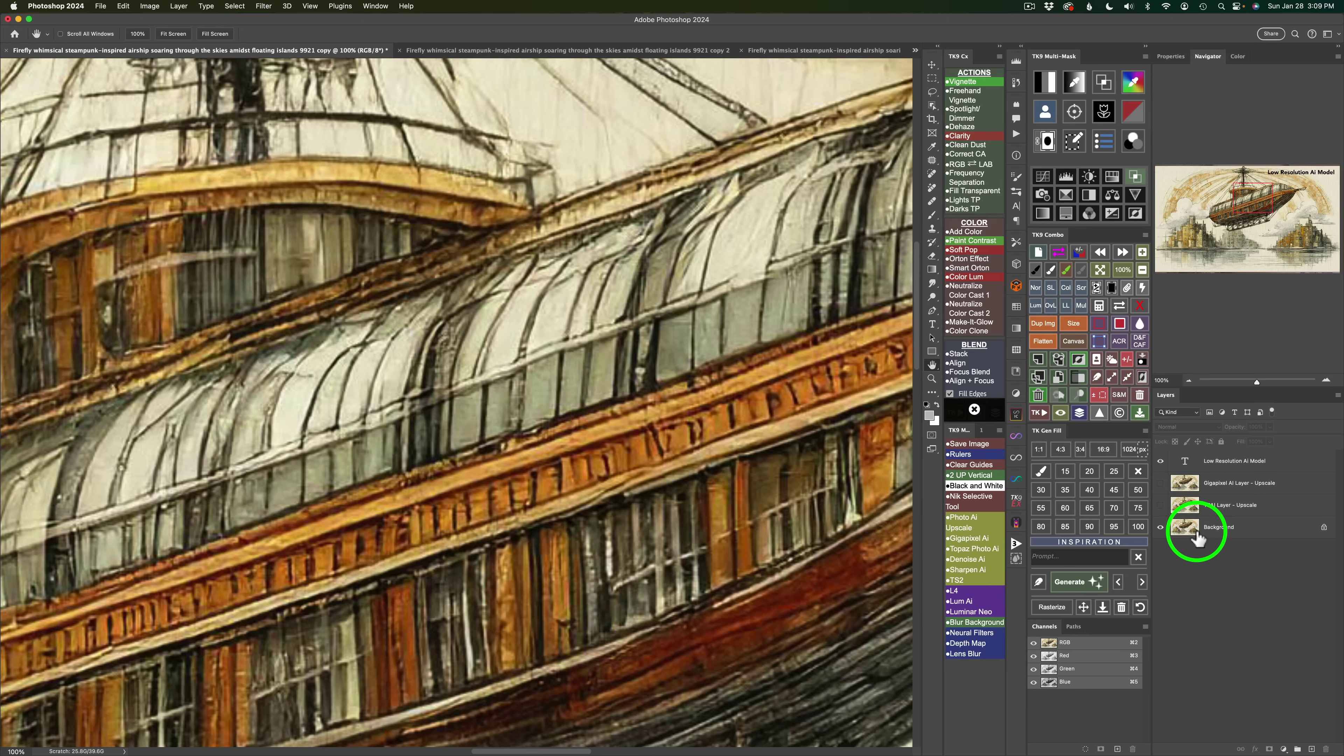
click(1161, 506)
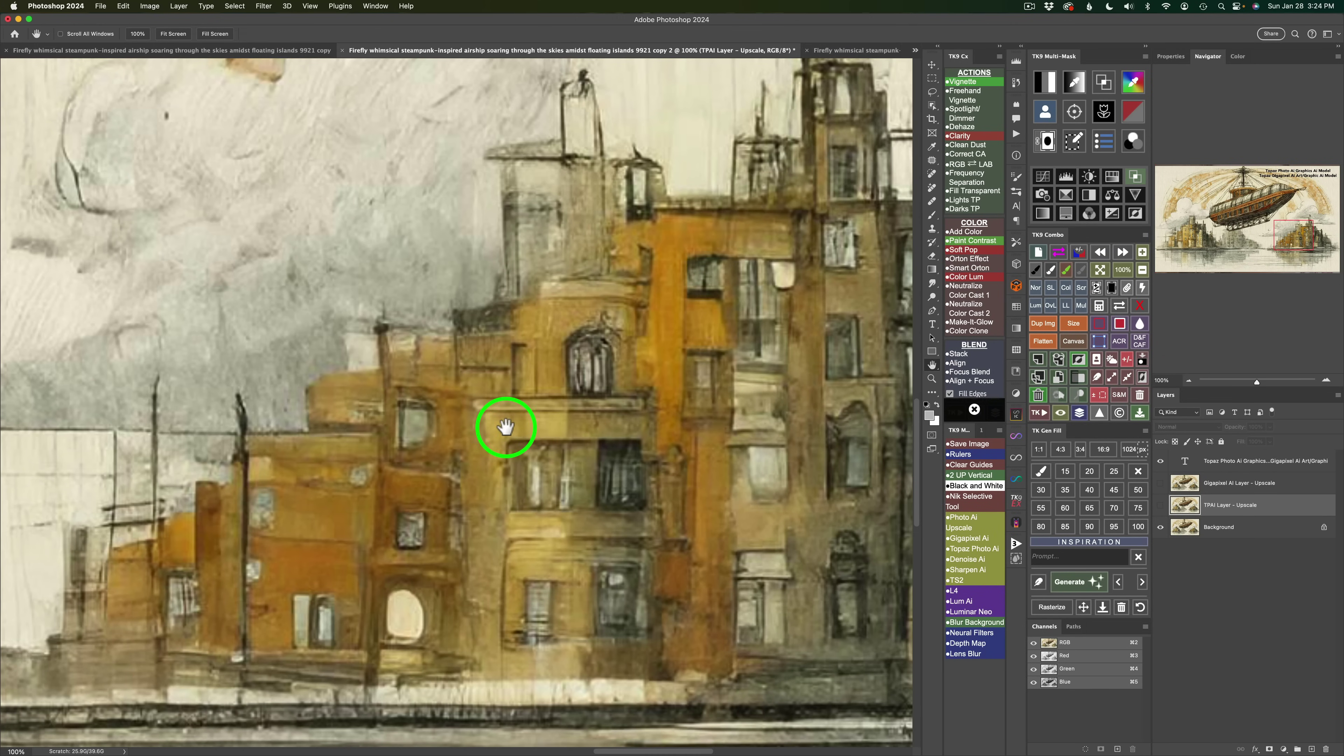
- Turn on the TPAI and Gigapixel AI layers and compare them over the glass-roofed hull and rigging
click(1161, 509)
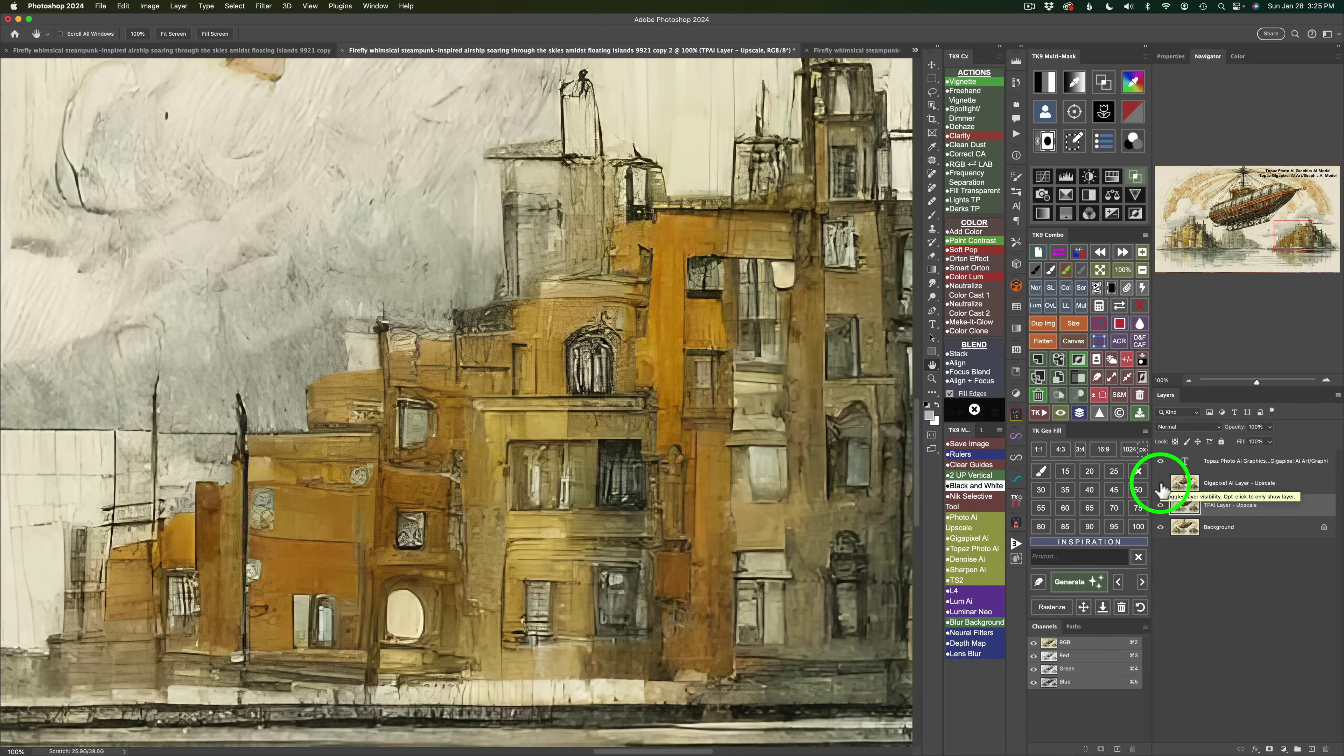
click(1161, 483)
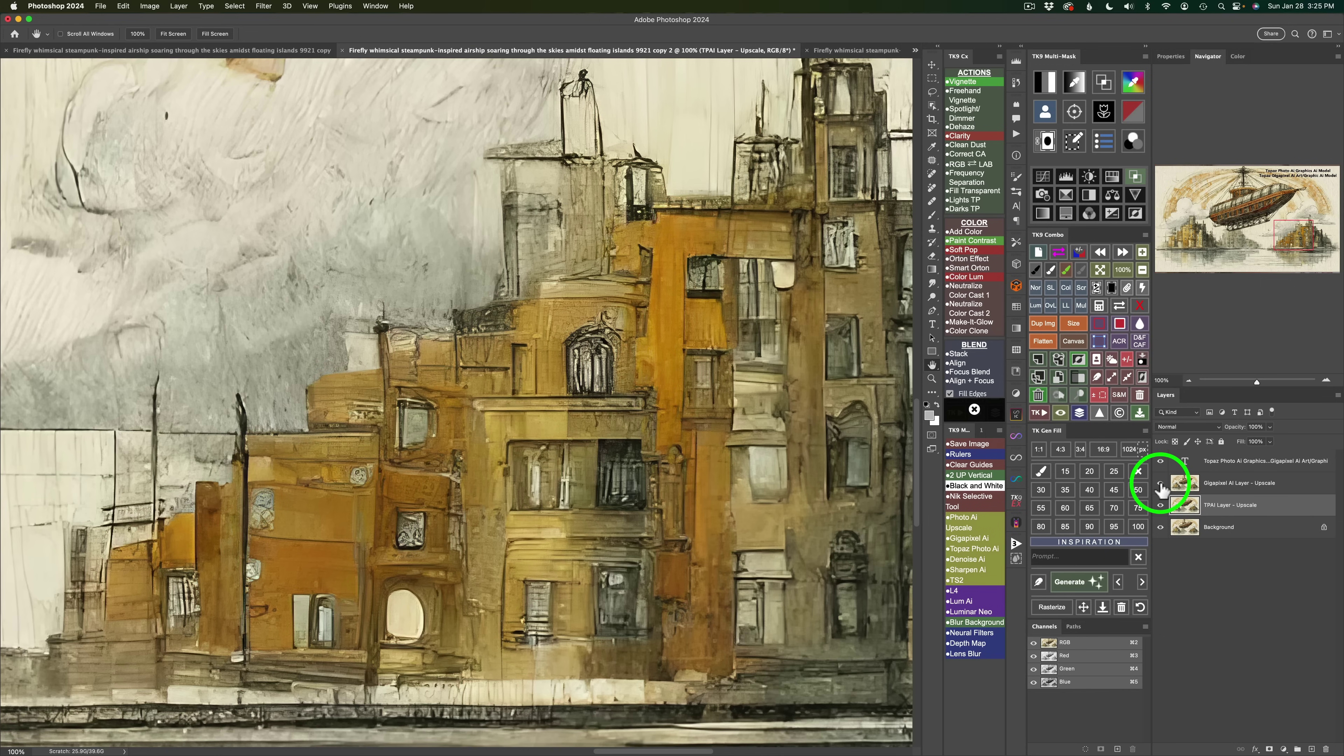
click(1160, 483)
click(1159, 483)
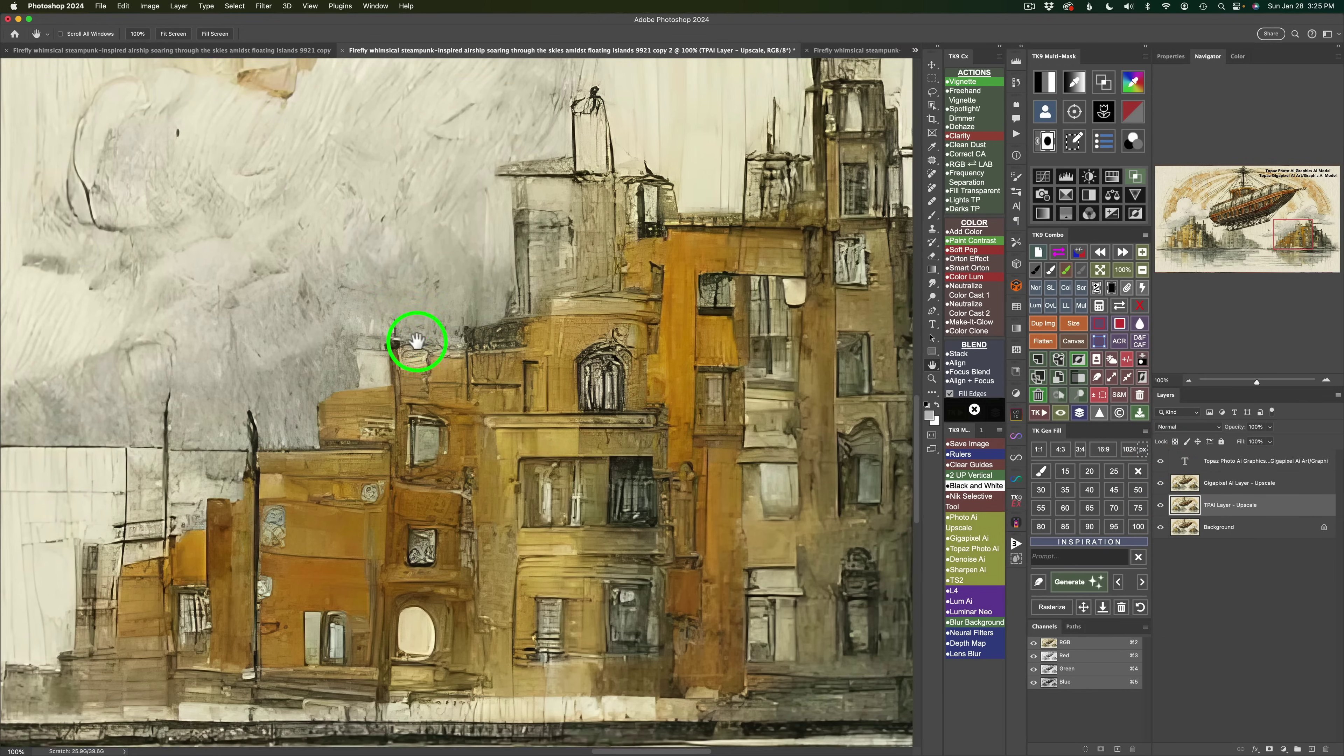
drag(413, 342, 674, 635)
drag(402, 254, 639, 570)
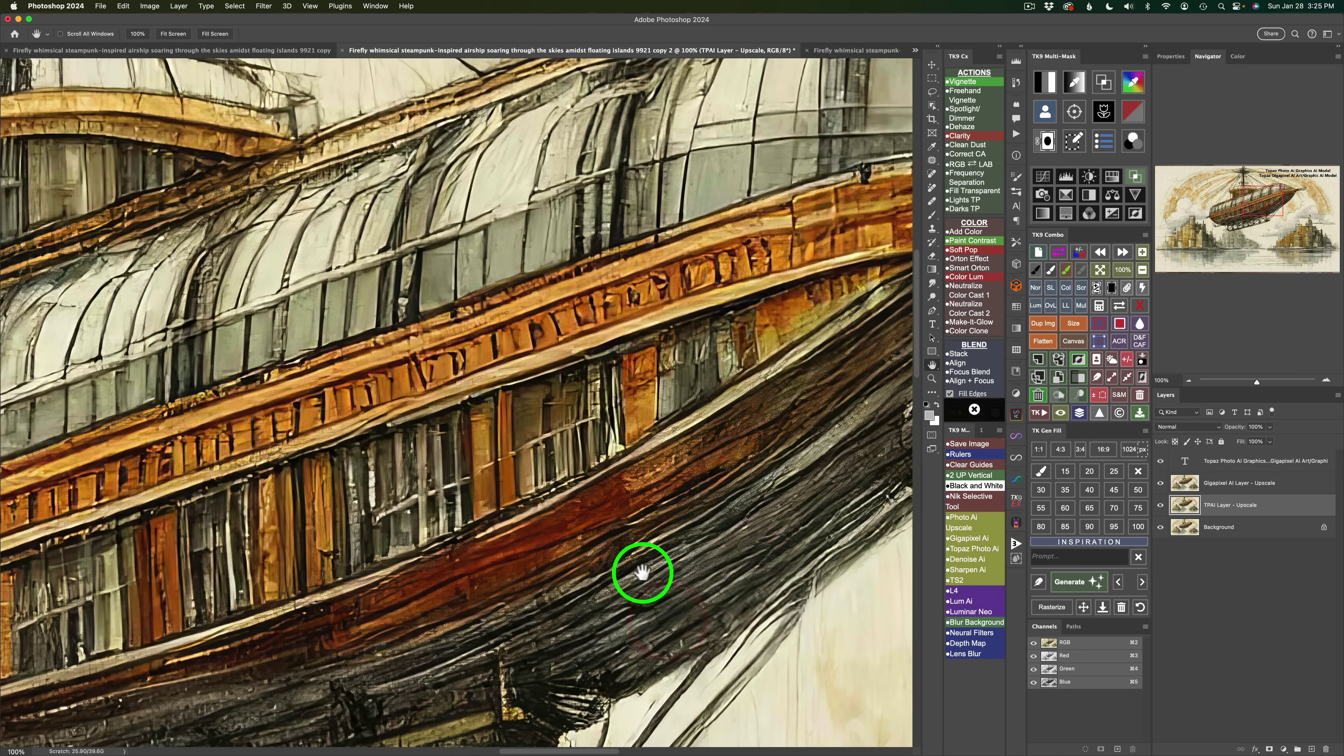
drag(550, 399, 645, 423)
drag(540, 390, 622, 412)
drag(441, 385, 548, 379)
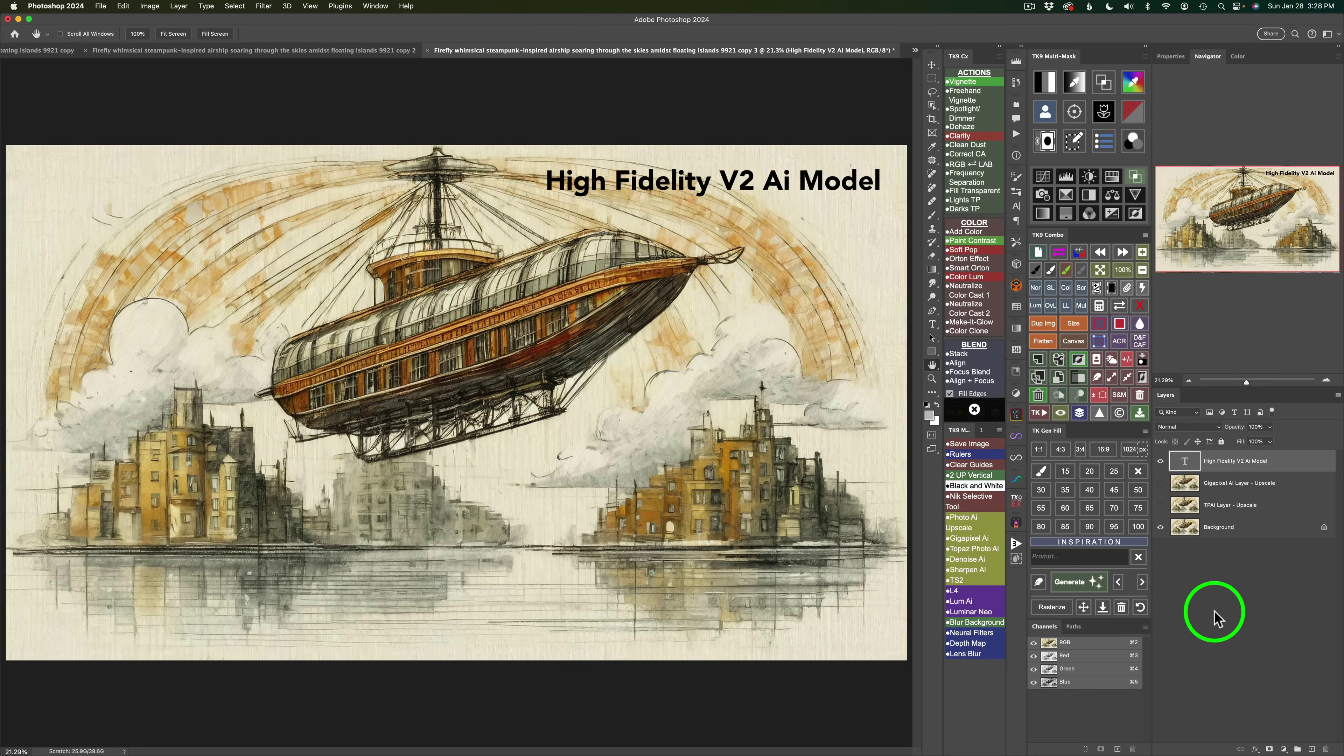
- View airship copy 3 at 100% over the orange buildings with TPAI and Gigapixel AI layers shown
click(1124, 270)
drag(793, 384, 465, 270)
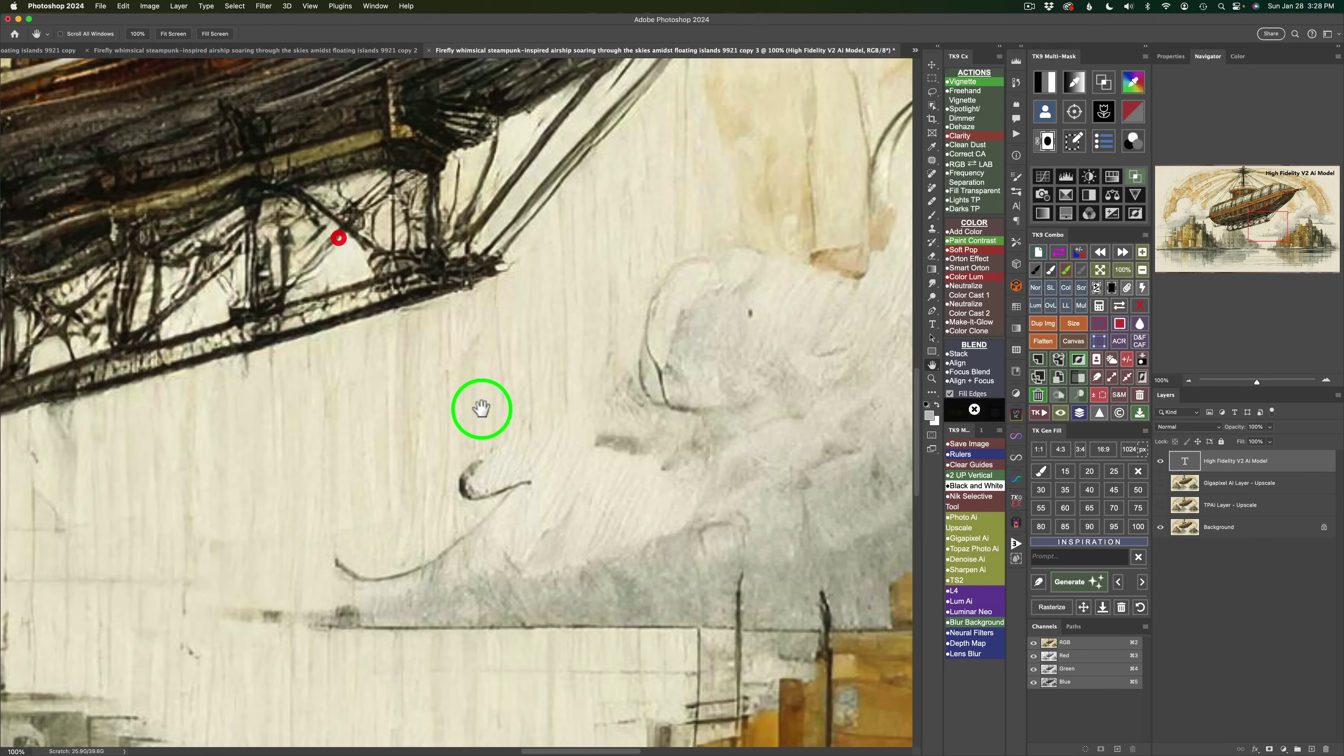
drag(482, 409, 96, 156)
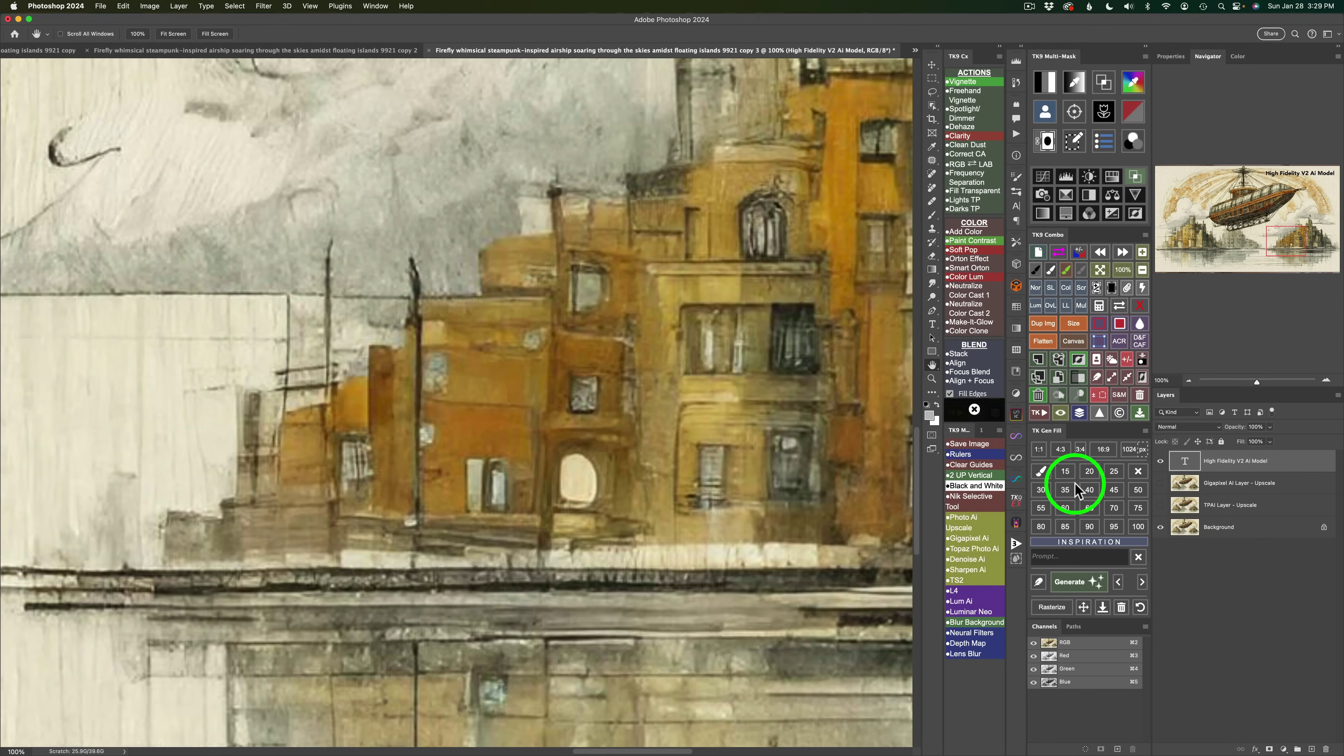
click(1160, 510)
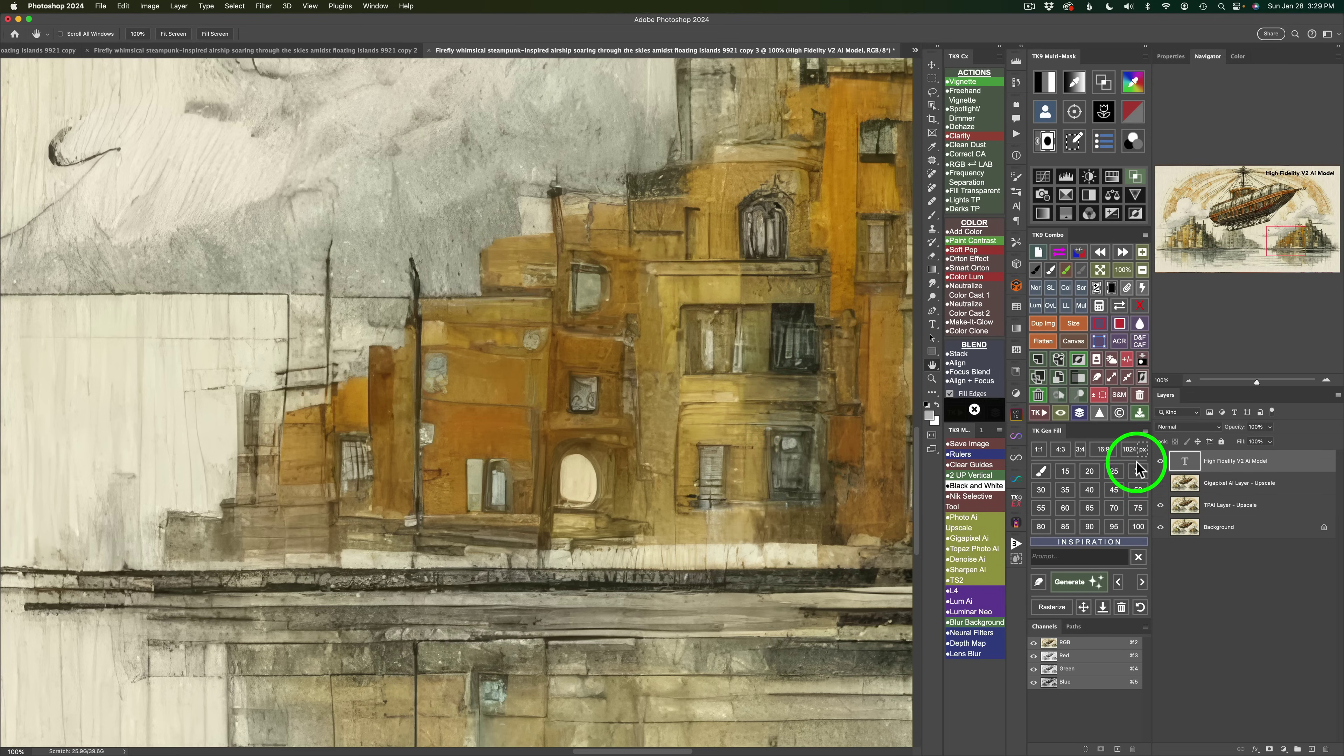
click(1161, 483)
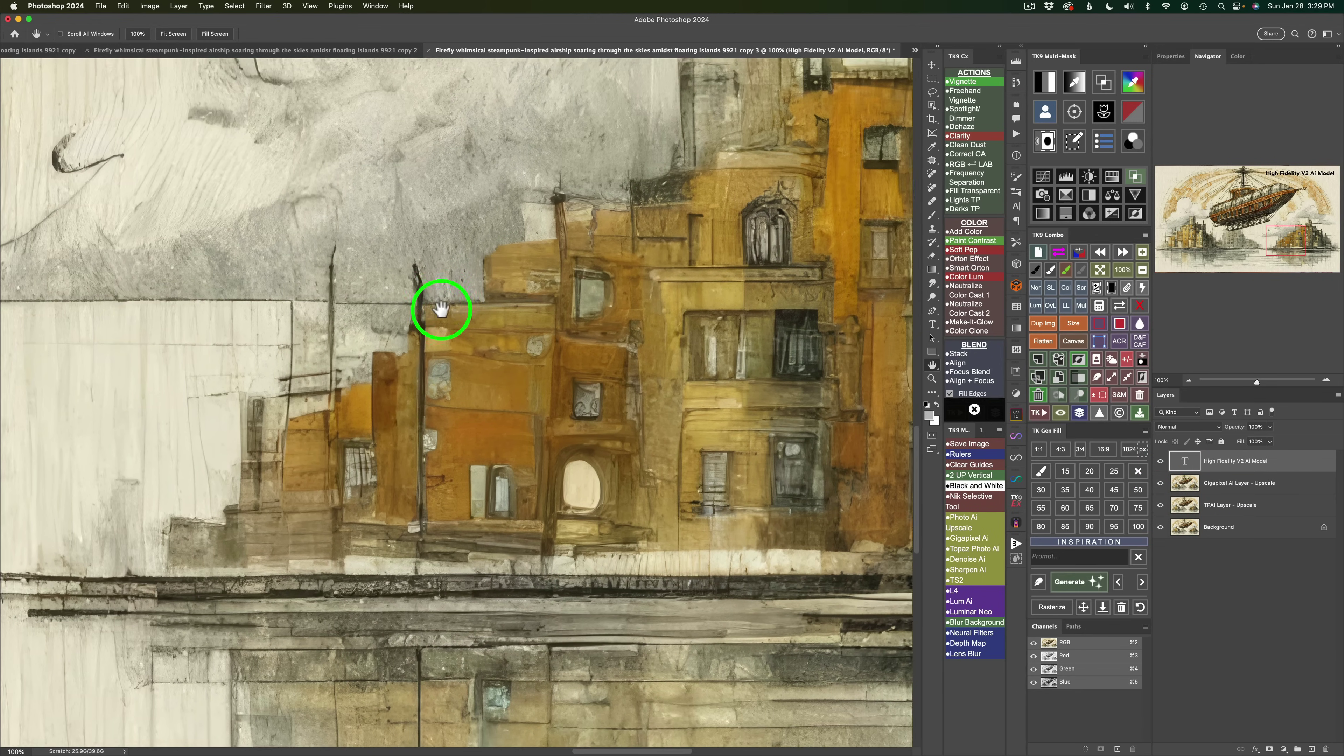
drag(440, 306, 742, 595)
drag(378, 209, 711, 579)
drag(529, 254, 698, 467)
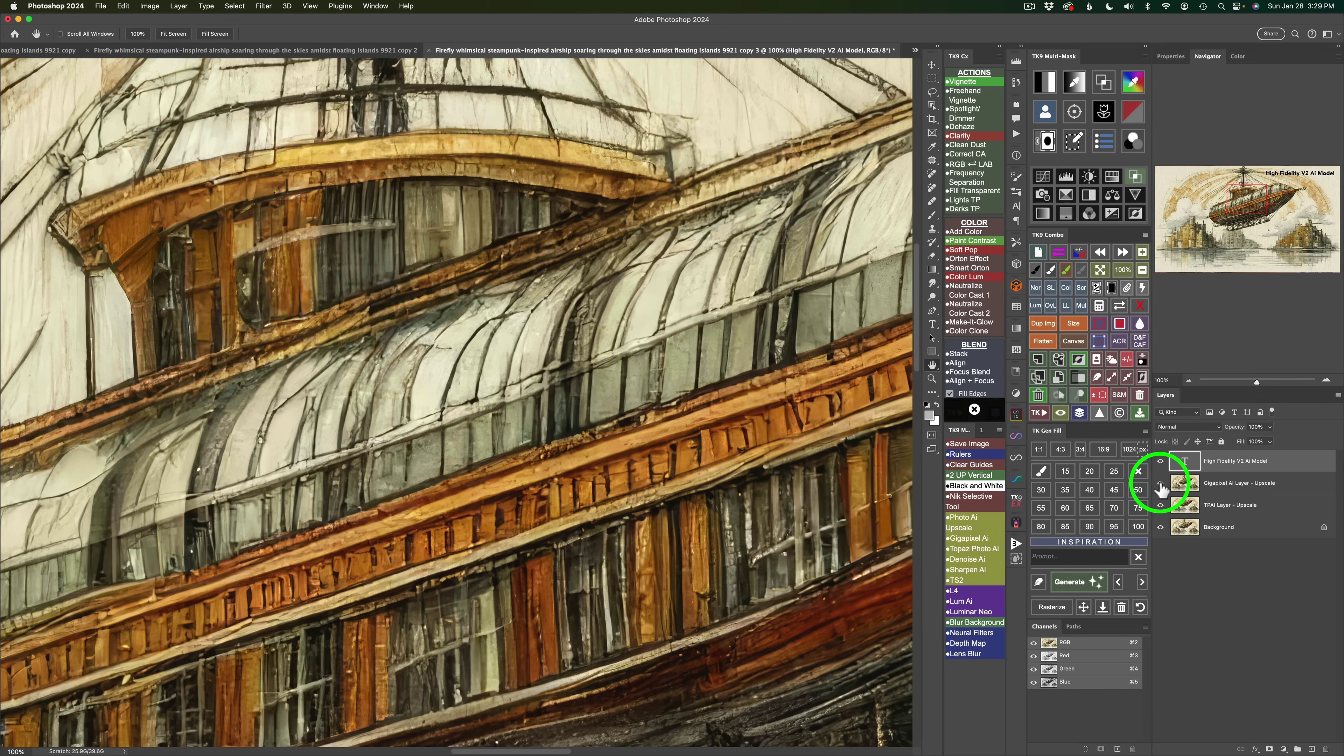
click(1160, 484)
click(1162, 483)
click(1161, 484)
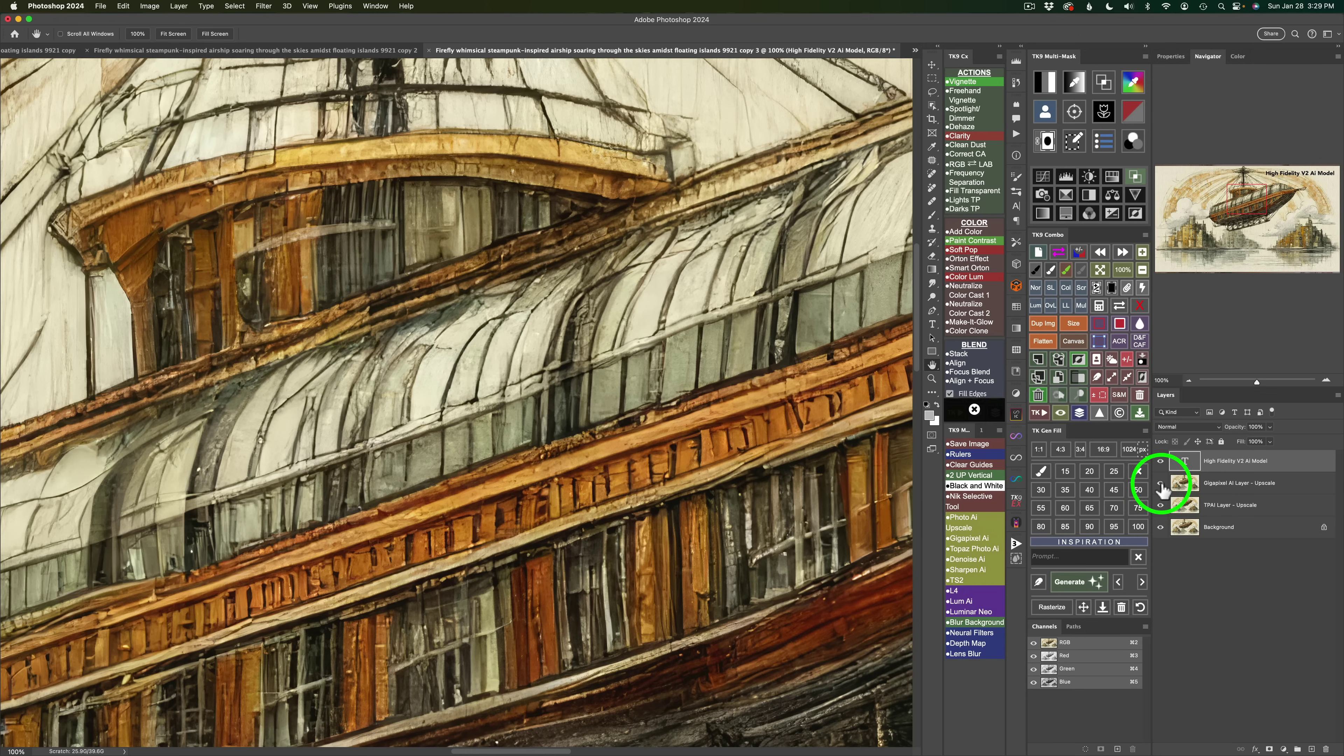